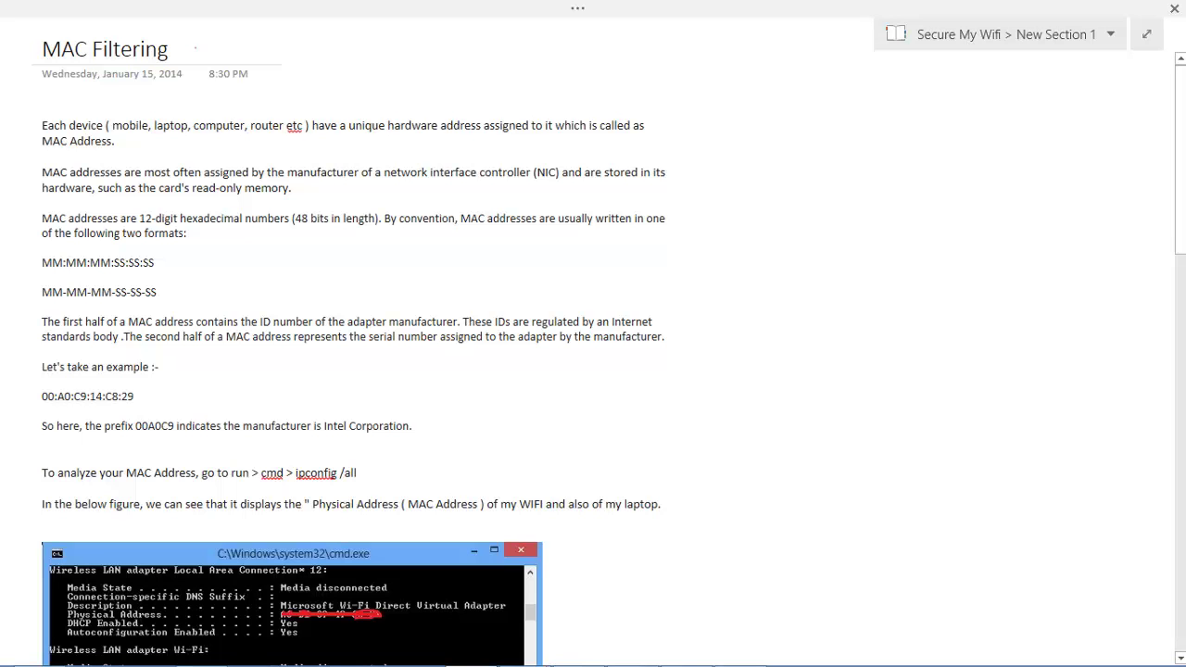
# - Draw a red tick beside the MAC Filtering title and underline the colon-separated MAC format
pyautogui.moveTo(199, 51); pyautogui.dragTo(270, 31)
pyautogui.moveTo(39, 275); pyautogui.dragTo(162, 275)
# - Split the MAC format into MM and SS halves, underline 00:A0 and the hyphen serial, and circle 14:C8:29
pyautogui.moveTo(112, 257); pyautogui.dragTo(111, 277)
pyautogui.moveTo(51, 407); pyautogui.dragTo(67, 407)
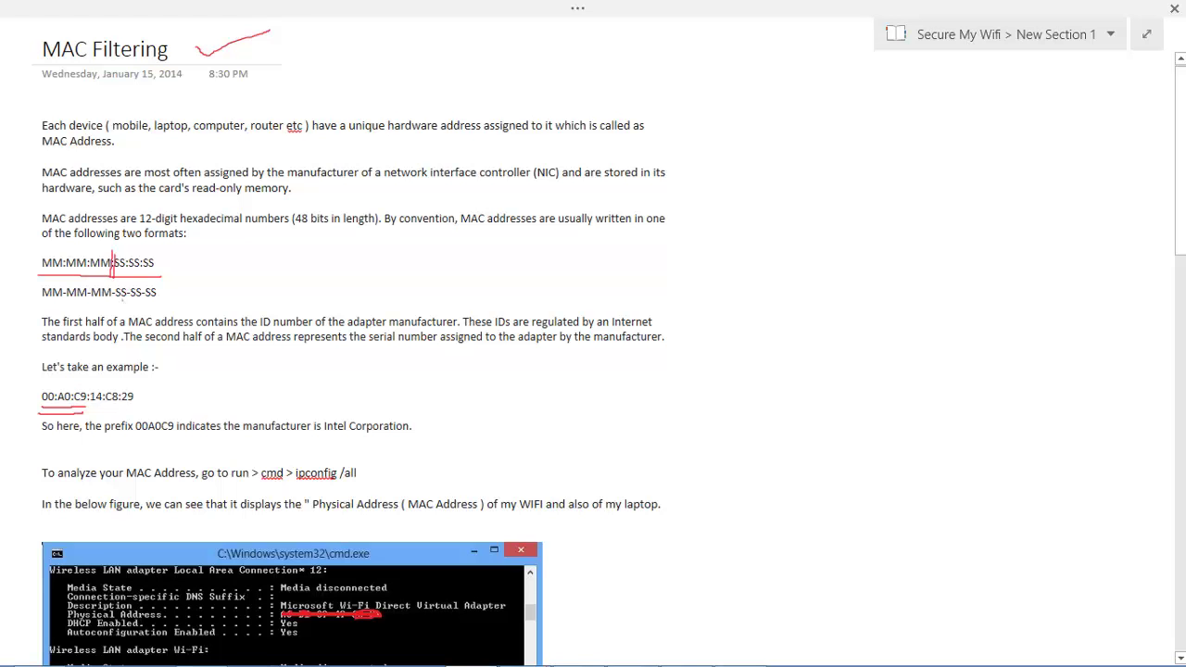
pyautogui.moveTo(130, 303)
pyautogui.mouseDown()
pyautogui.moveTo(163, 302)
pyautogui.moveTo(154, 305)
pyautogui.mouseUp()
pyautogui.moveTo(110, 409)
pyautogui.mouseDown()
pyautogui.moveTo(148, 407)
pyautogui.moveTo(117, 382)
pyautogui.moveTo(91, 389)
pyautogui.moveTo(104, 410)
pyautogui.mouseUp()
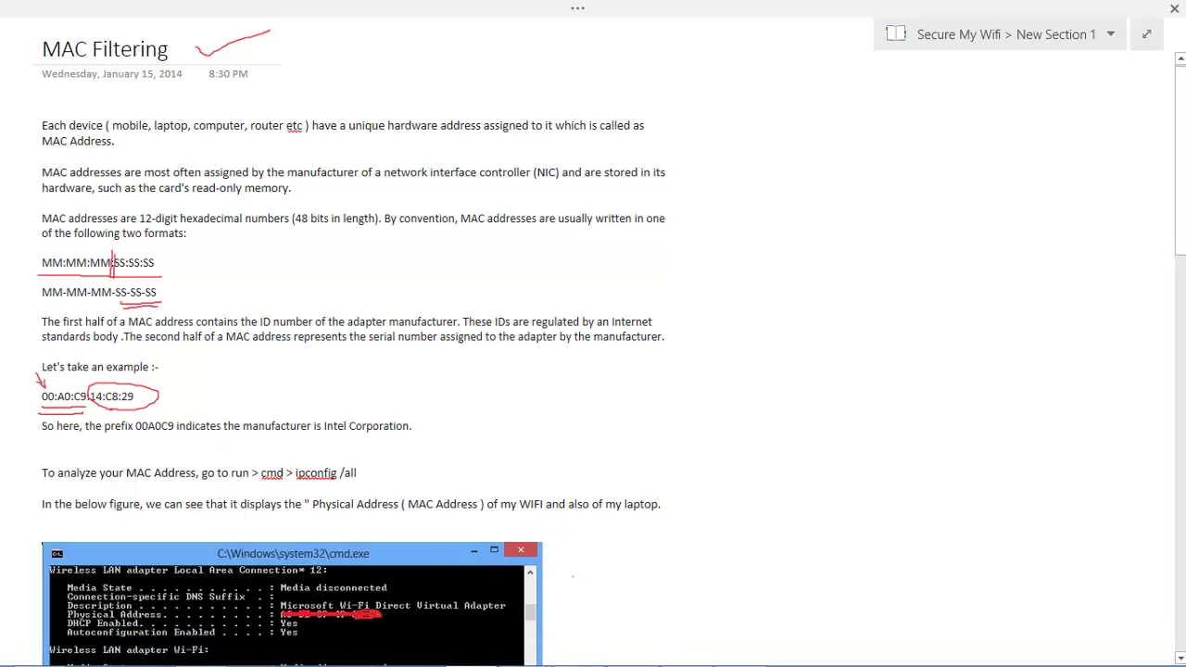
# - Launch Command Prompt through Win+X and Run, snapped to the left half of the screen
pyautogui.press('super+x')
pyautogui.press('Up')
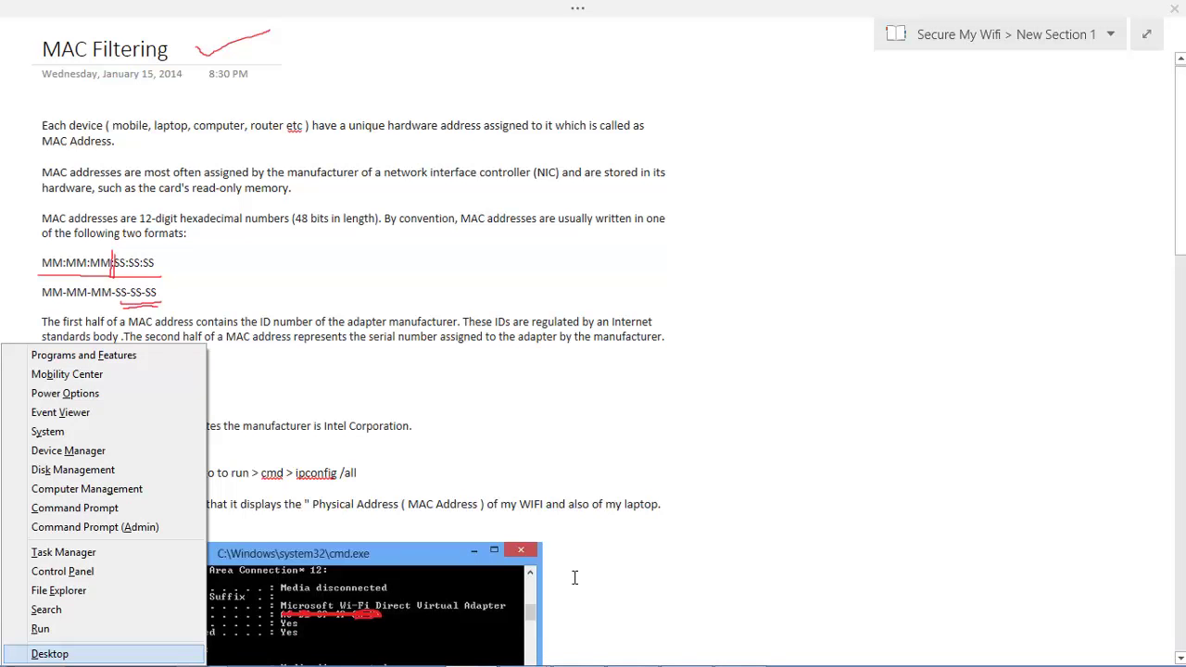
pyautogui.press('r')
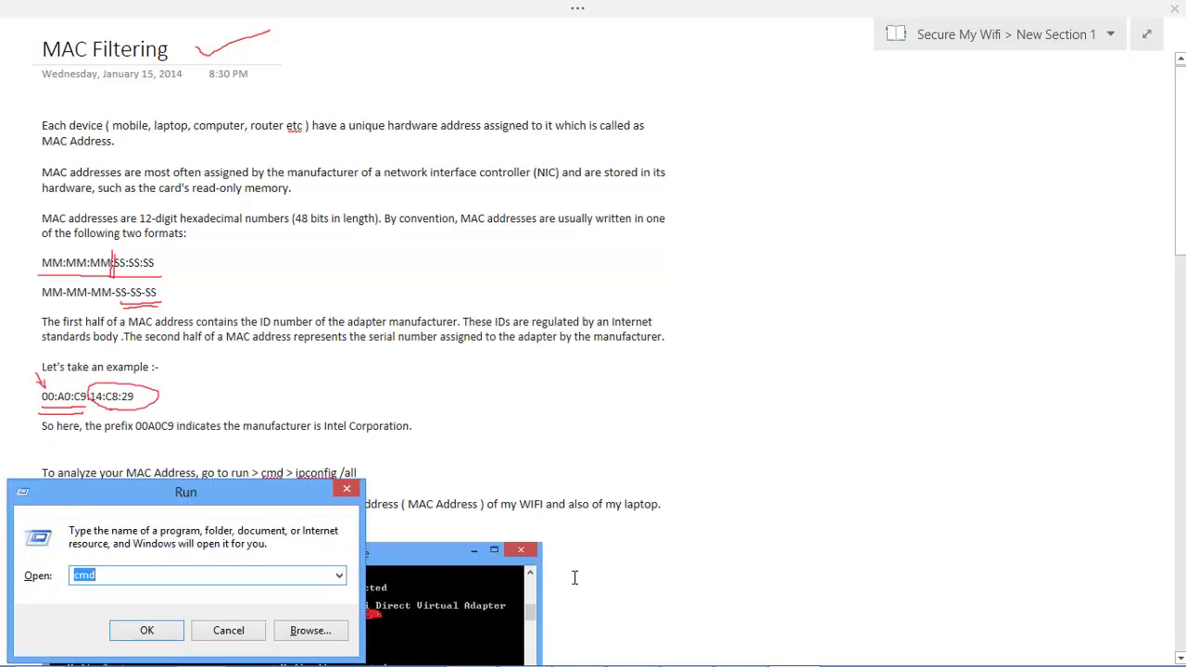
pyautogui.press('Return')
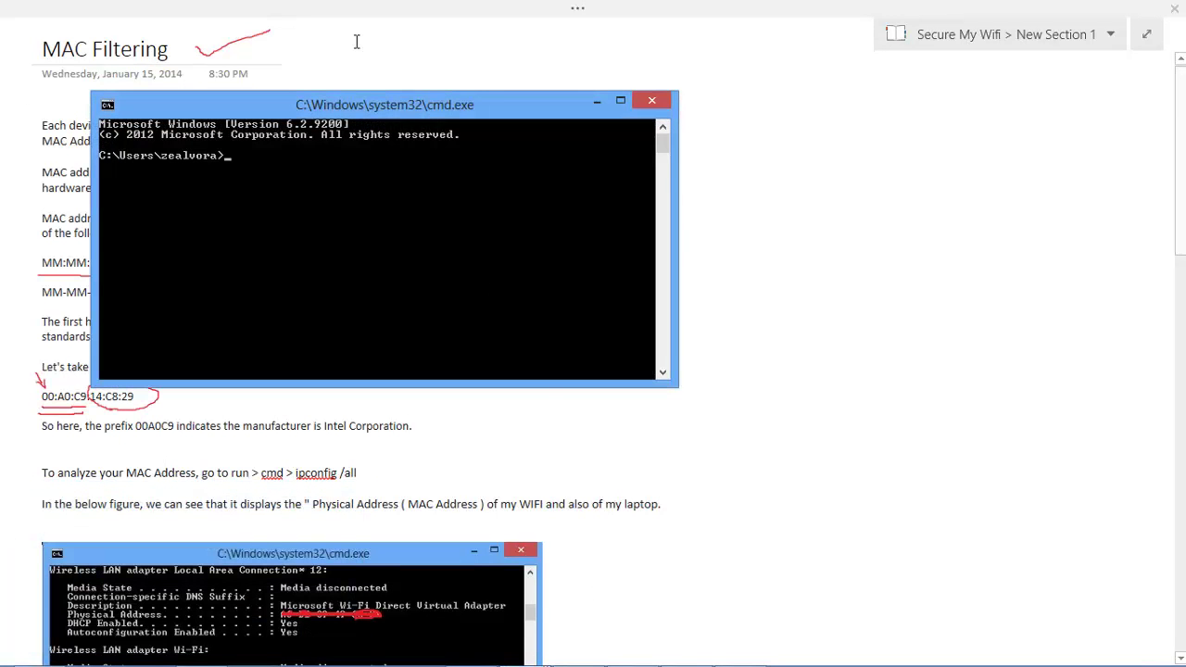
pyautogui.press('super+Left')
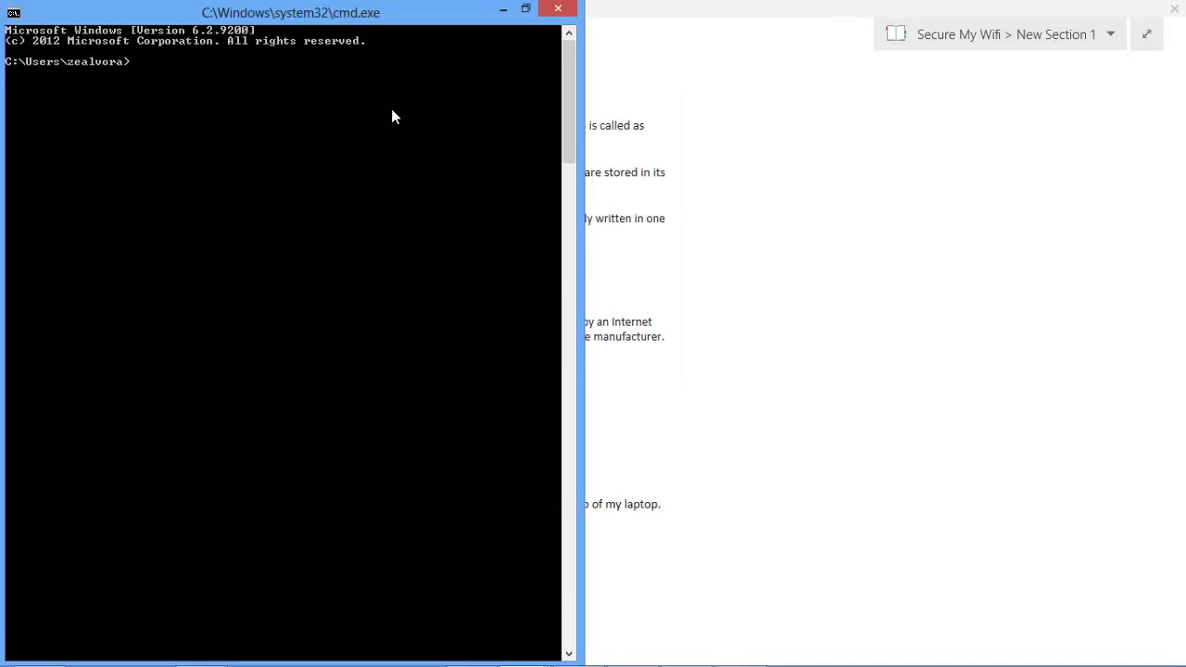
# - Run ipconfig /all, scroll up to the adapters' physical addresses, then close the console
pyautogui.write('ipconfig /all')
pyautogui.press('Return')
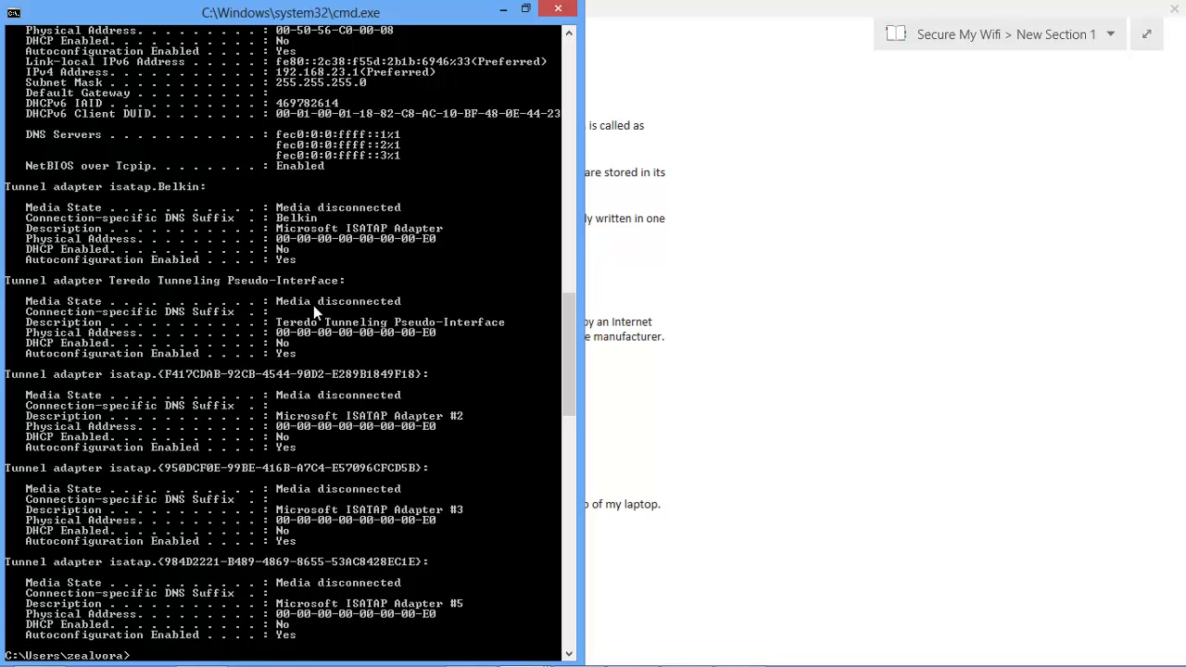
pyautogui.scroll(10, 314, 305)
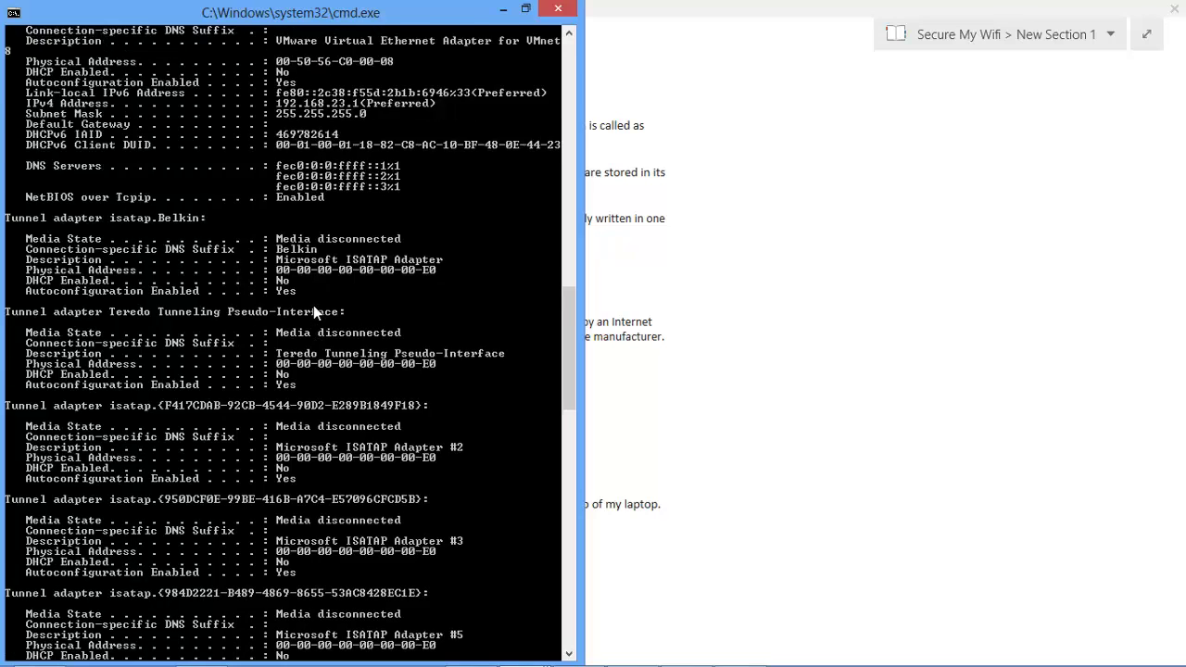
pyautogui.scroll(12, 313, 305)
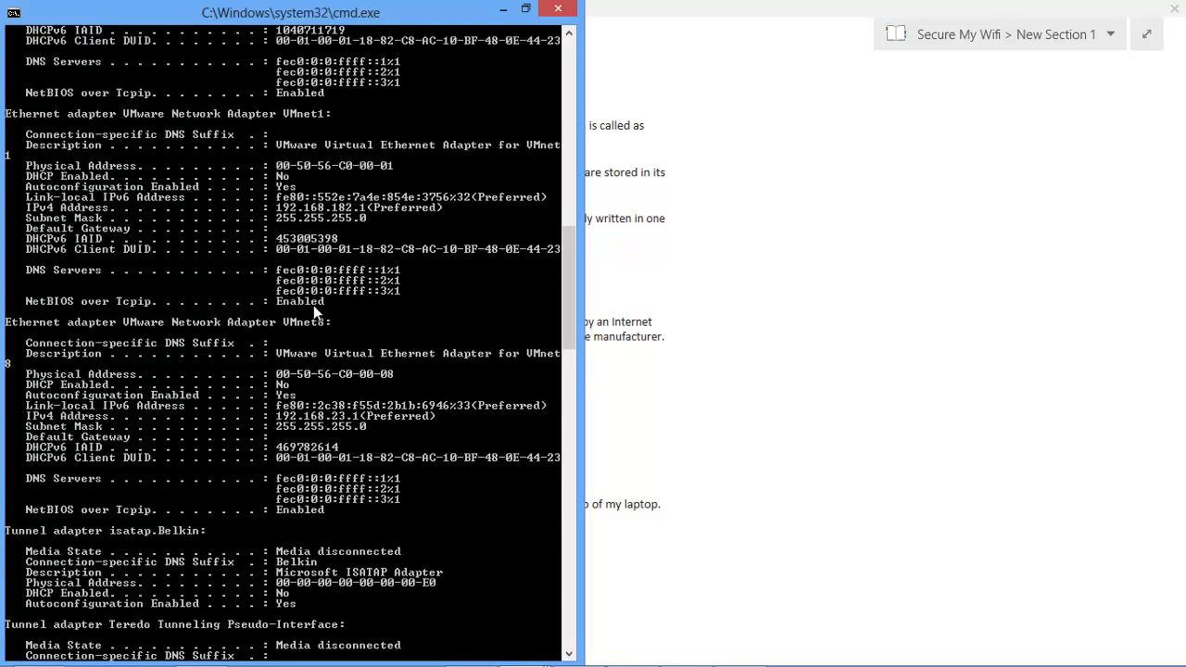
pyautogui.scroll(3, 313, 305)
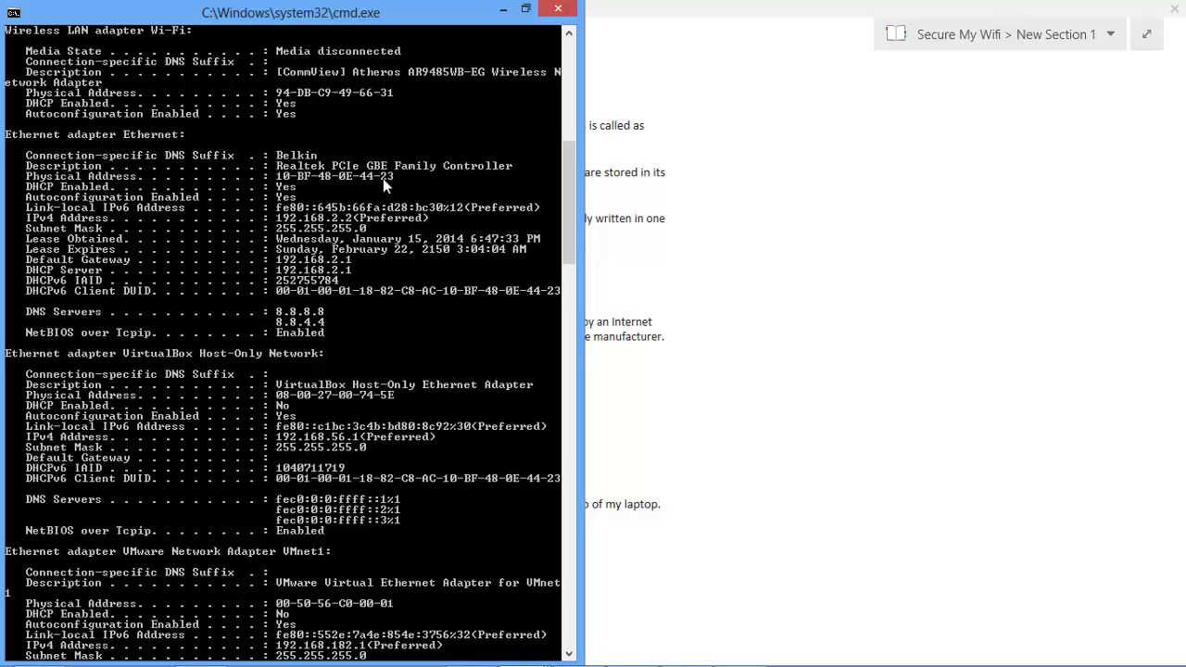
pyautogui.click(747, 136)
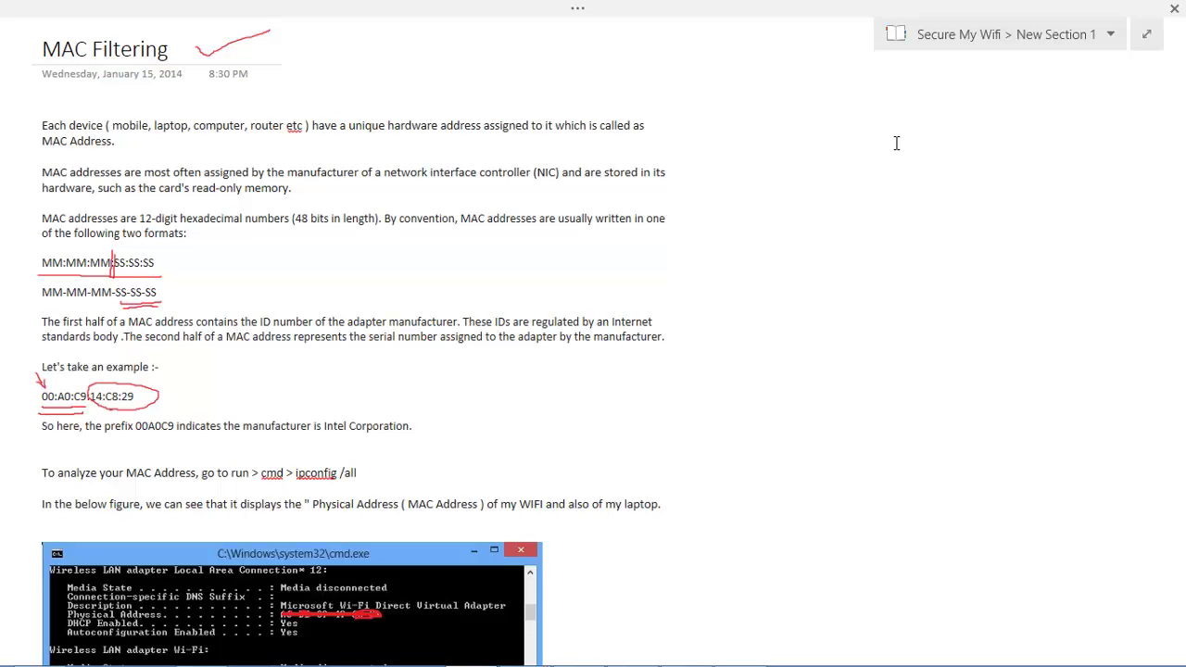
# - Create a one-row table with cells AAA, BBB and CCC beside the MAC Filtering notes
pyautogui.write('AAA')
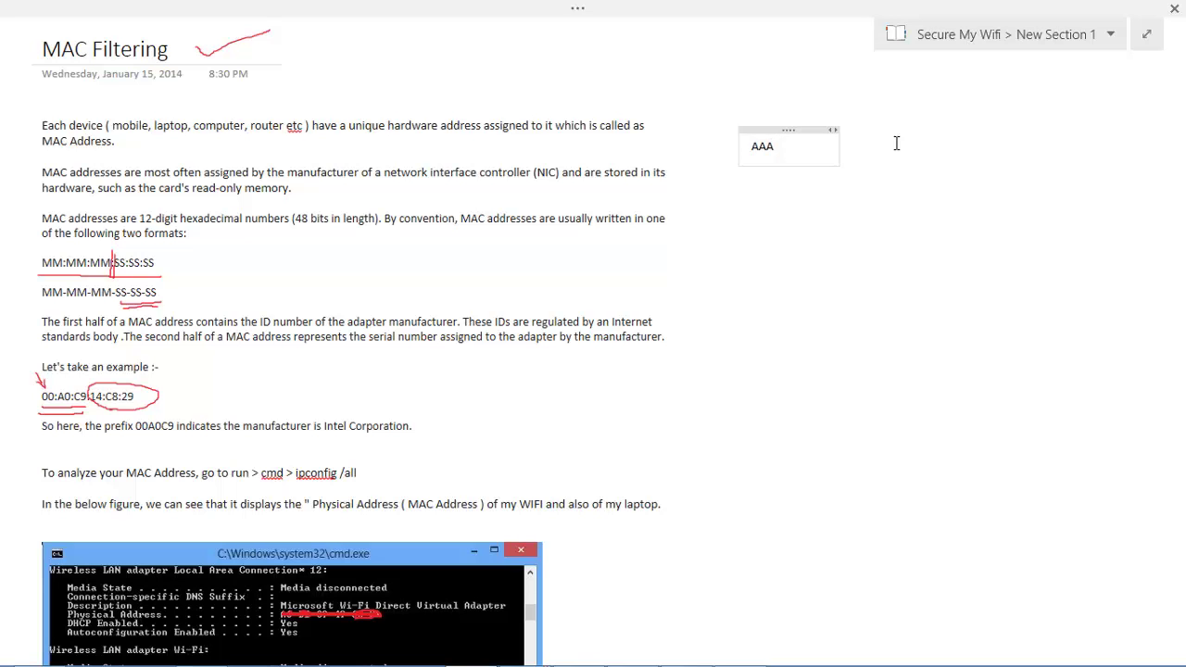
pyautogui.press('Tab')
pyautogui.write('BBB')
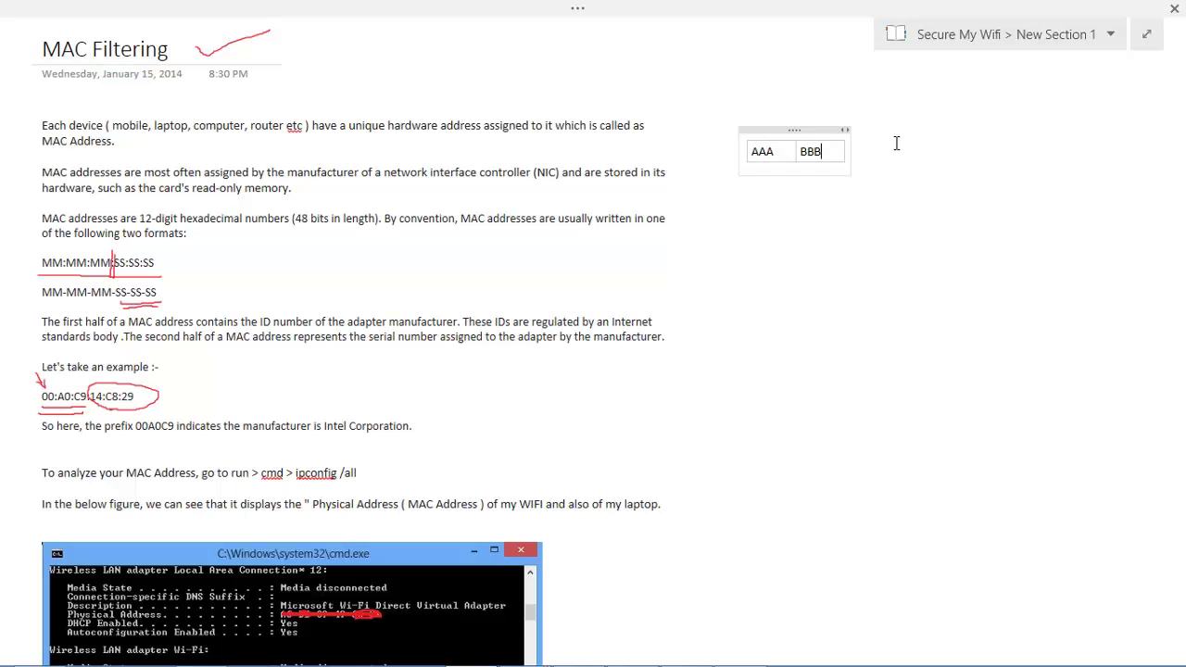
pyautogui.press('Tab')
pyautogui.write('CCC')
pyautogui.click(860, 299)
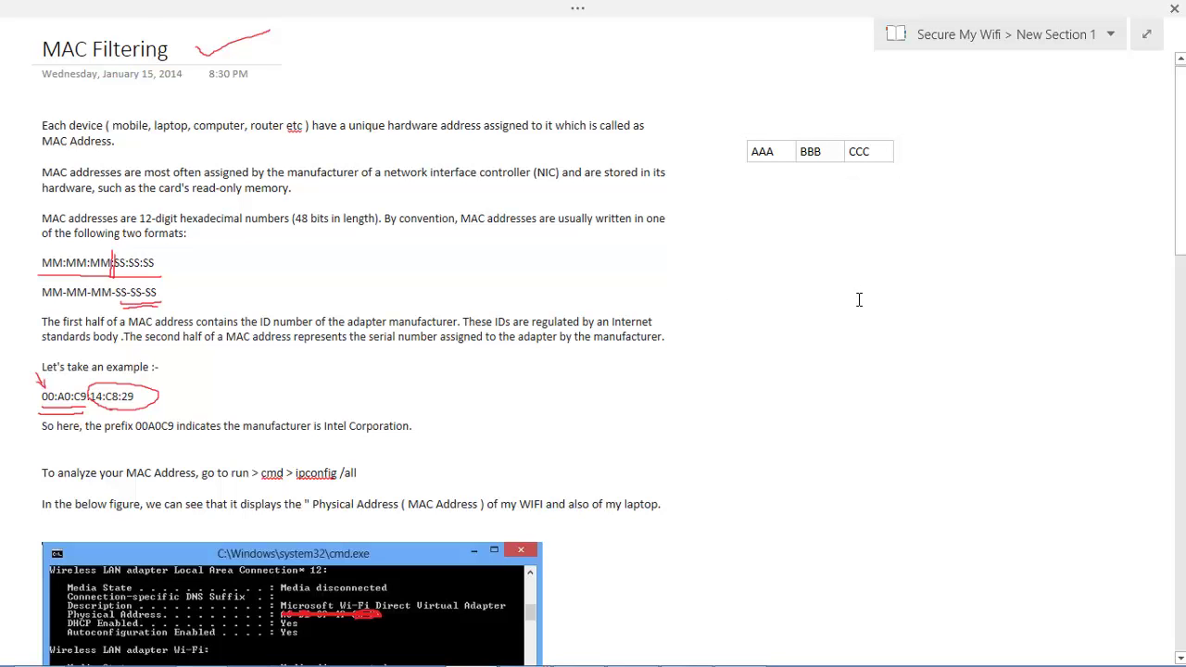
pyautogui.hscroll(3, 859, 299)
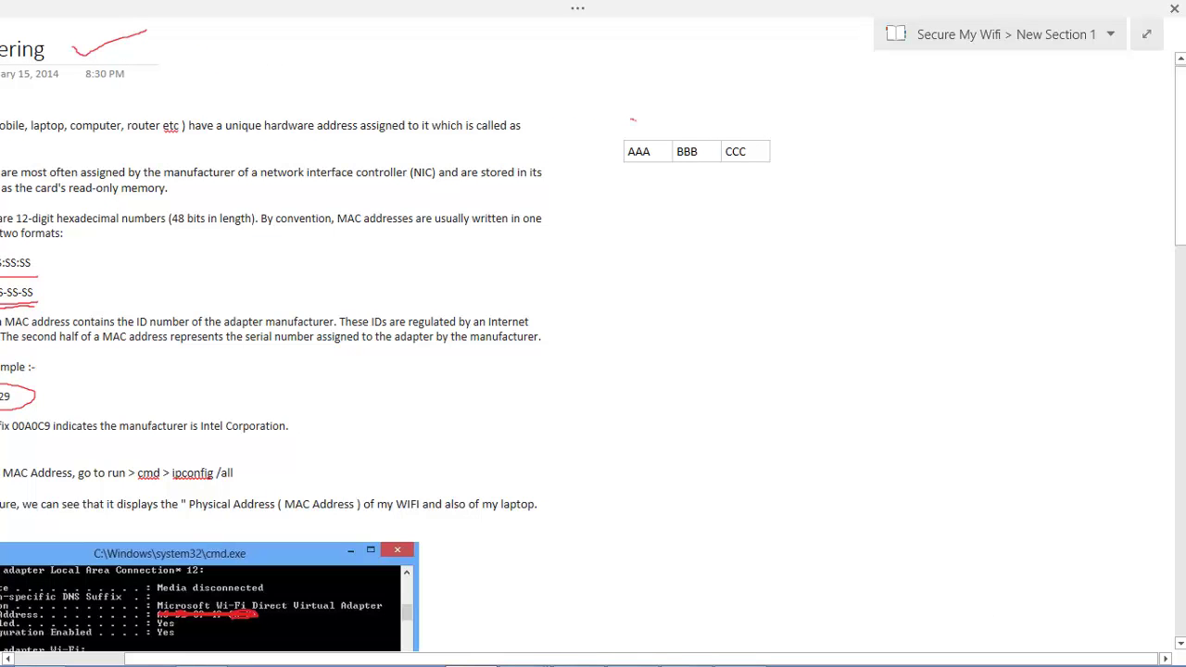
# - Ink red ticks and arrows at AAA and CCC, a box with an arrow below, and a laptop sketch
pyautogui.moveTo(634, 120)
pyautogui.mouseDown()
pyautogui.moveTo(669, 101)
pyautogui.moveTo(768, 108)
pyautogui.mouseUp()
pyautogui.moveTo(645, 168); pyautogui.dragTo(645, 193)
pyautogui.moveTo(671, 296)
pyautogui.mouseDown()
pyautogui.moveTo(672, 337)
pyautogui.moveTo(712, 300)
pyautogui.moveTo(668, 293)
pyautogui.mouseUp()
pyautogui.moveTo(684, 182); pyautogui.dragTo(687, 281)
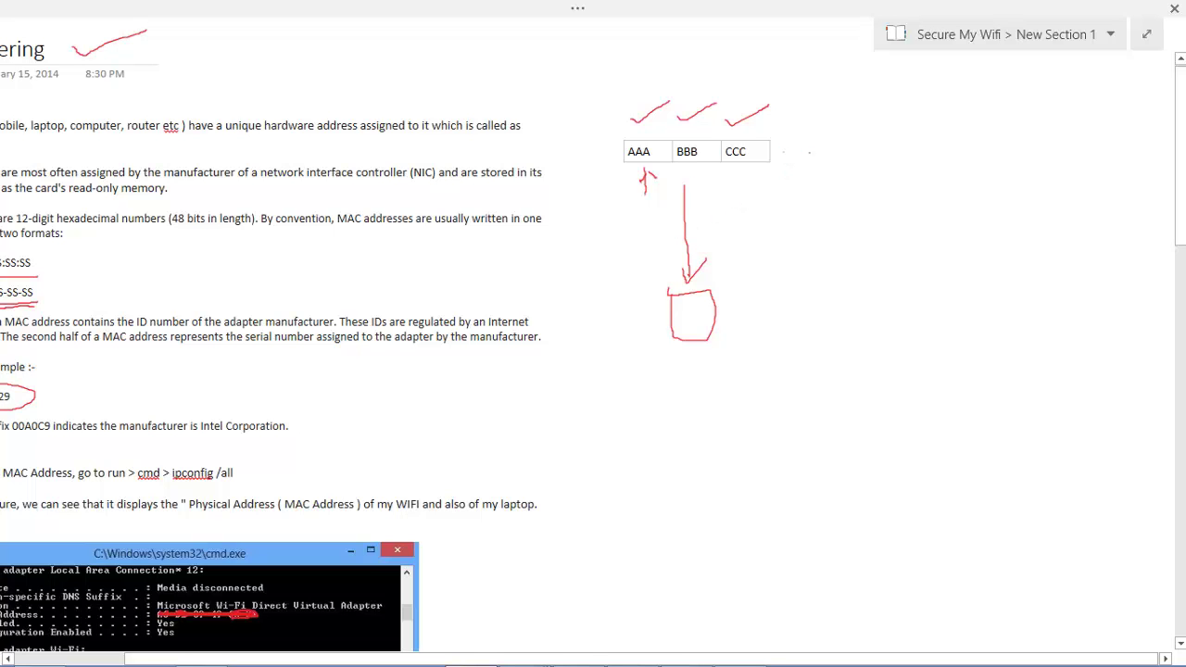
pyautogui.moveTo(783, 152)
pyautogui.mouseDown()
pyautogui.moveTo(817, 150)
pyautogui.moveTo(795, 153)
pyautogui.mouseUp()
pyautogui.moveTo(832, 240)
pyautogui.mouseDown()
pyautogui.moveTo(843, 262)
pyautogui.moveTo(851, 238)
pyautogui.moveTo(824, 235)
pyautogui.moveTo(823, 275)
pyautogui.moveTo(856, 263)
pyautogui.moveTo(716, 298)
pyautogui.mouseUp()
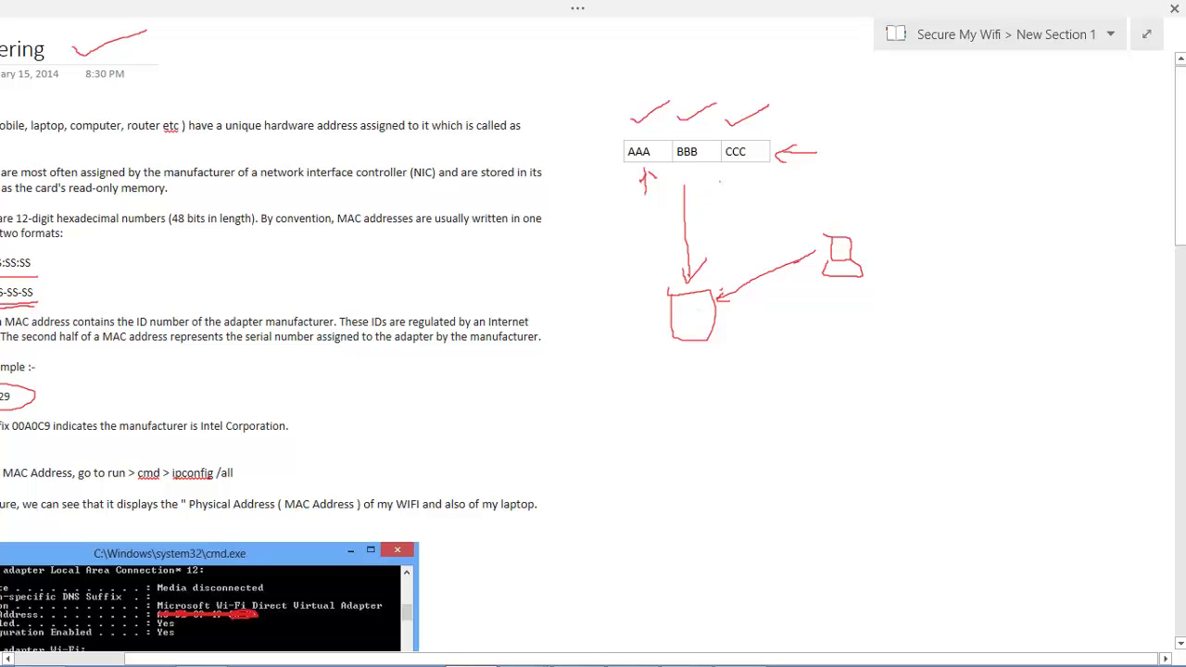
# - Add a red line under CCC, circle the laptop, cross out its arrow, and arrow into AAA
pyautogui.moveTo(722, 182)
pyautogui.mouseDown()
pyautogui.moveTo(724, 228)
pyautogui.moveTo(722, 185)
pyautogui.moveTo(731, 197)
pyautogui.mouseUp()
pyautogui.moveTo(853, 223)
pyautogui.mouseDown()
pyautogui.moveTo(833, 224)
pyautogui.moveTo(837, 289)
pyautogui.moveTo(871, 243)
pyautogui.moveTo(851, 223)
pyautogui.mouseUp()
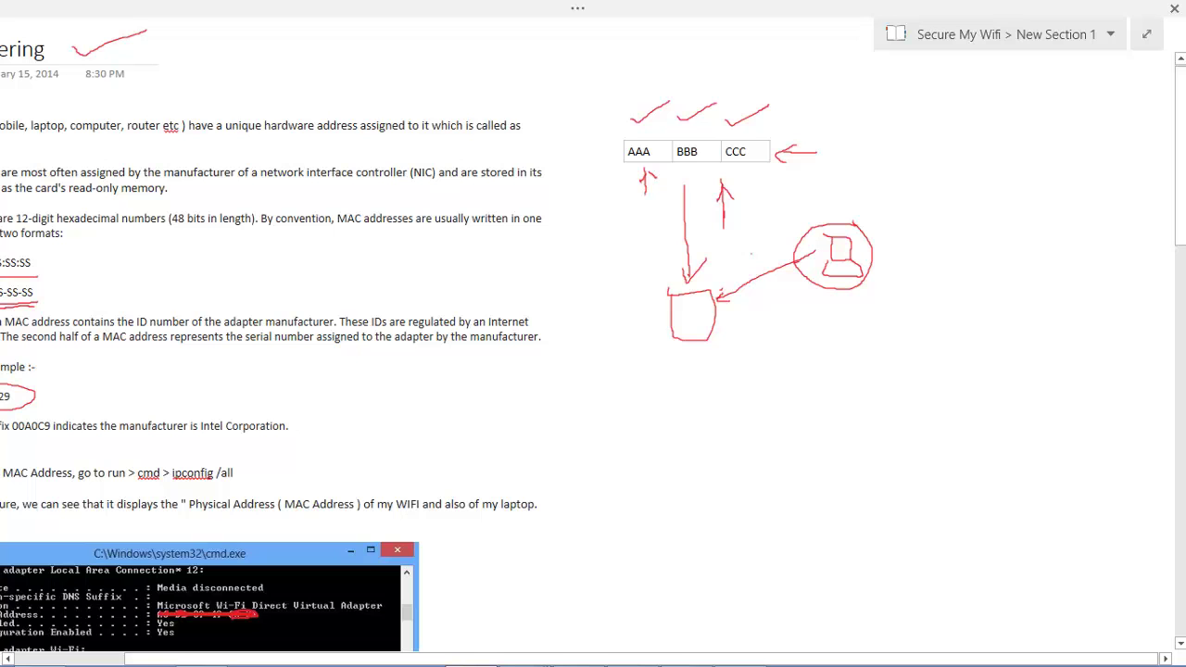
pyautogui.moveTo(752, 254); pyautogui.dragTo(750, 270)
pyautogui.moveTo(588, 158); pyautogui.dragTo(619, 152)
# - Connect to the ciscow Wi-Fi network from the tray's network list, then return to the notes
pyautogui.click(1104, 651)
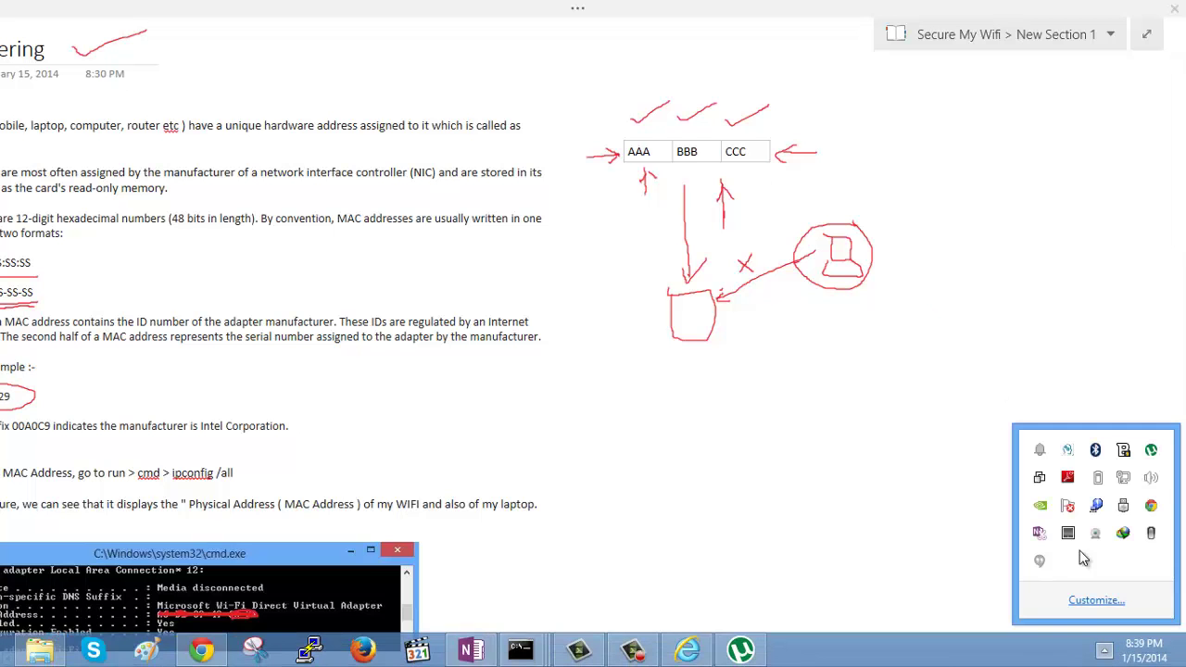
pyautogui.click(1123, 482)
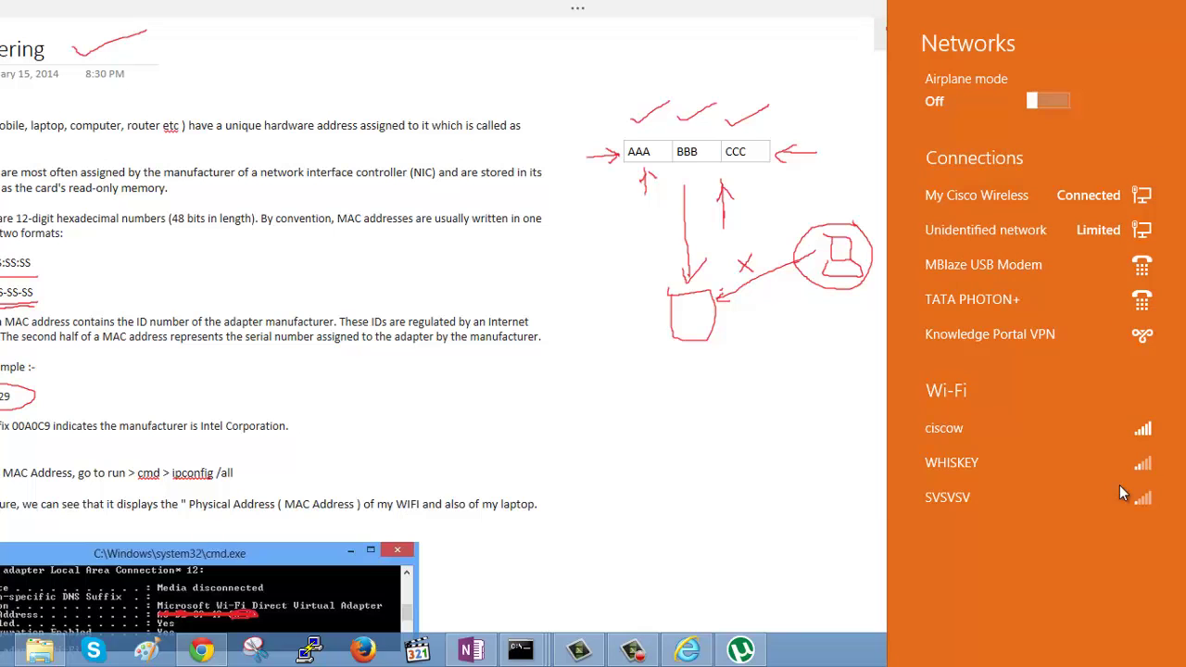
pyautogui.click(1024, 437)
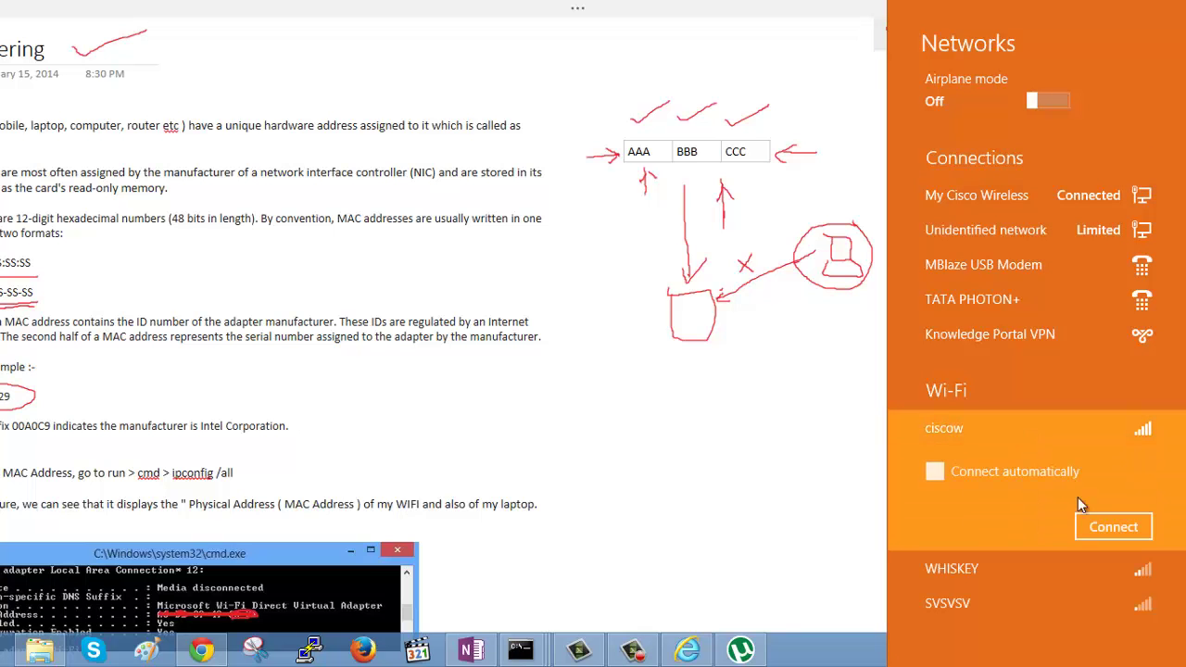
pyautogui.click(1105, 527)
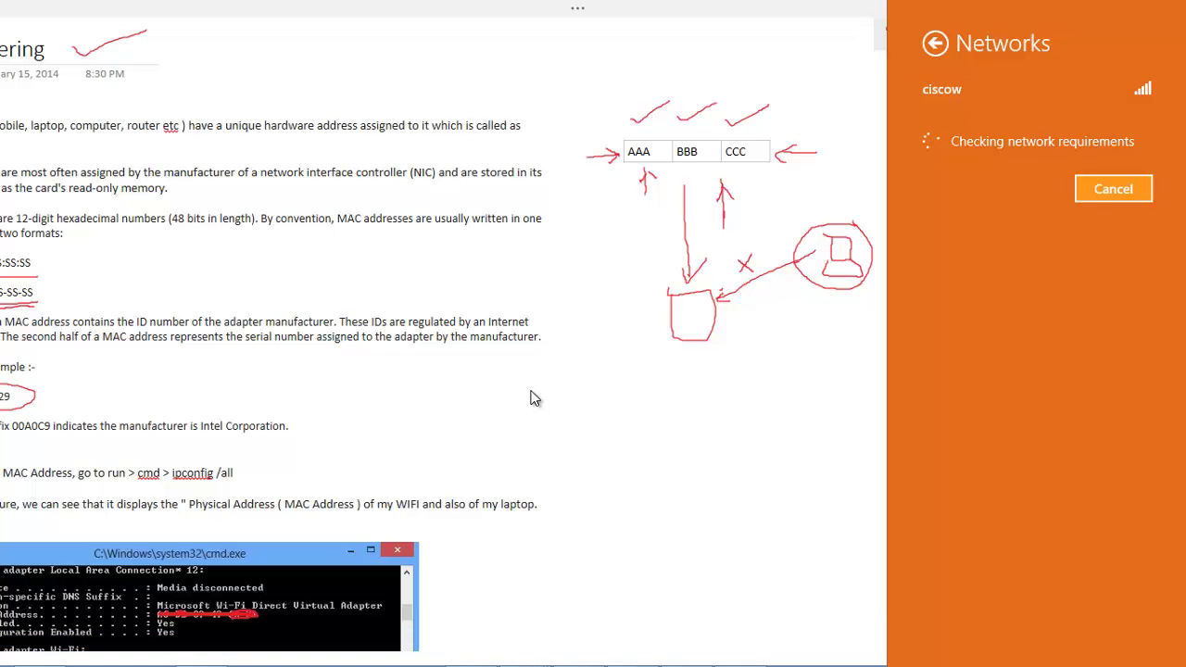
pyautogui.click(651, 405)
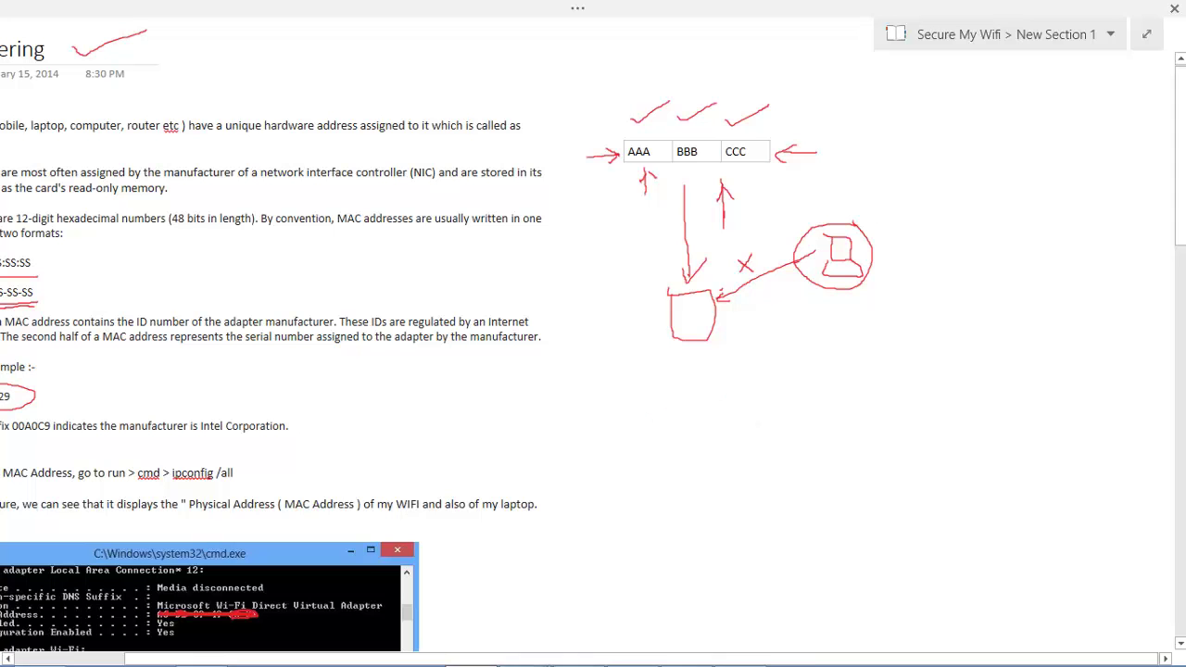
# - Reopen the hidden notification-icons tray to recheck the Wi-Fi connection
pyautogui.moveTo(695, 652)
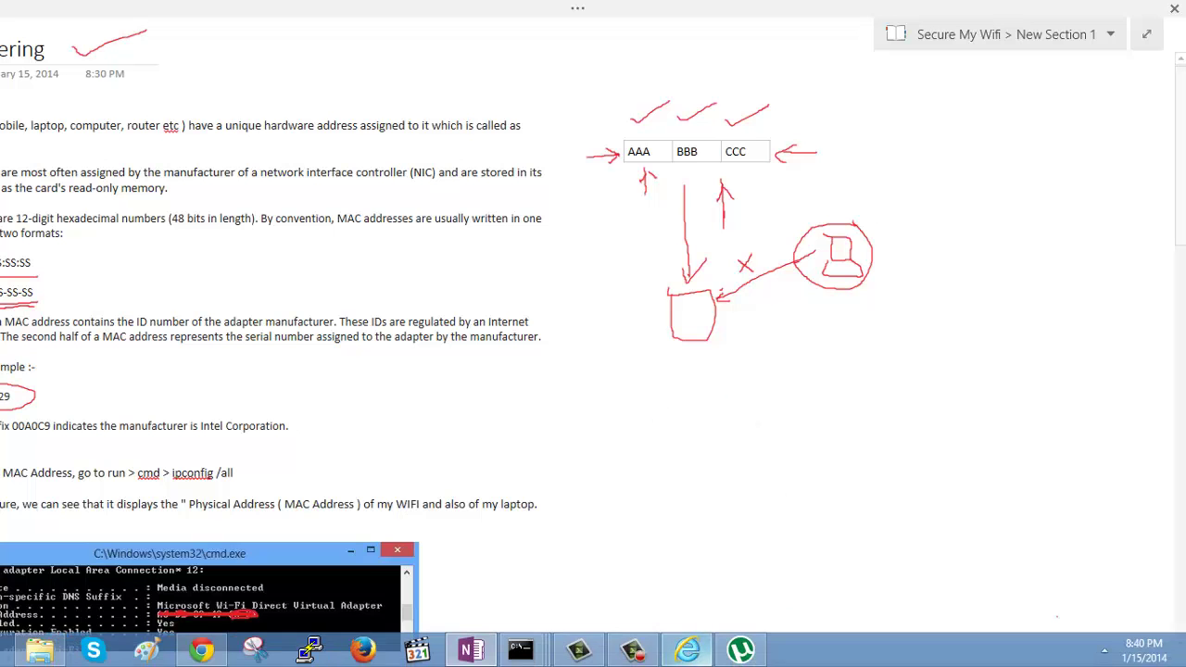
pyautogui.click(1107, 653)
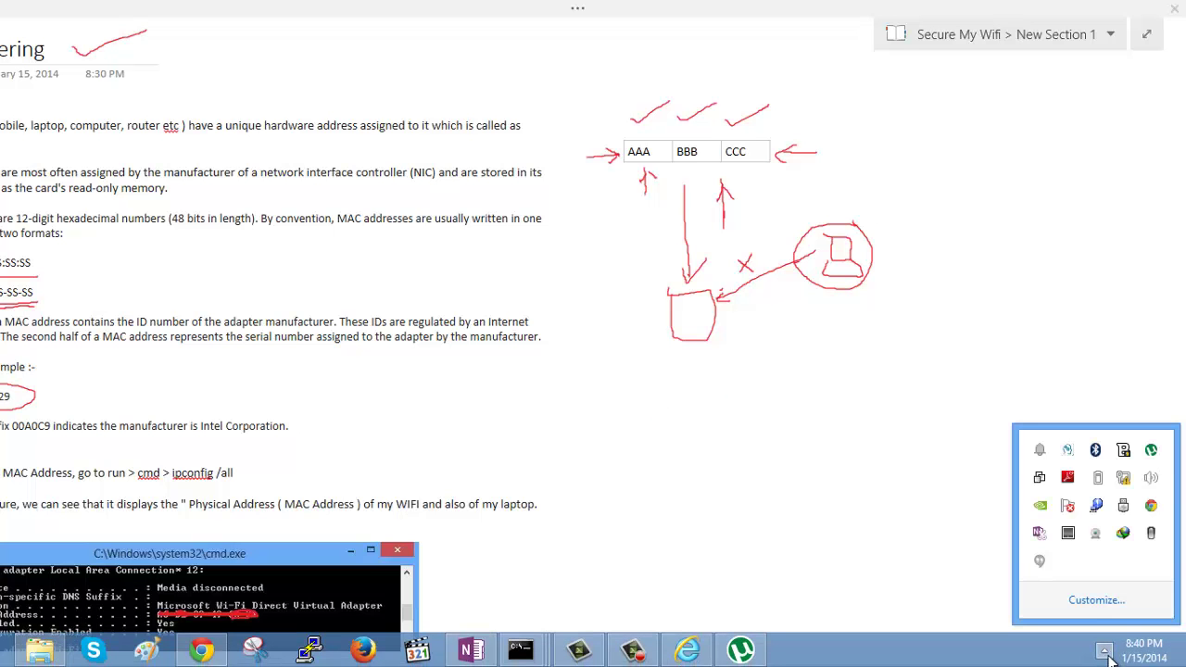
# - Check the networks list, then browse to the router at 192.168.1.1 in Internet Explorer
pyautogui.click(1124, 477)
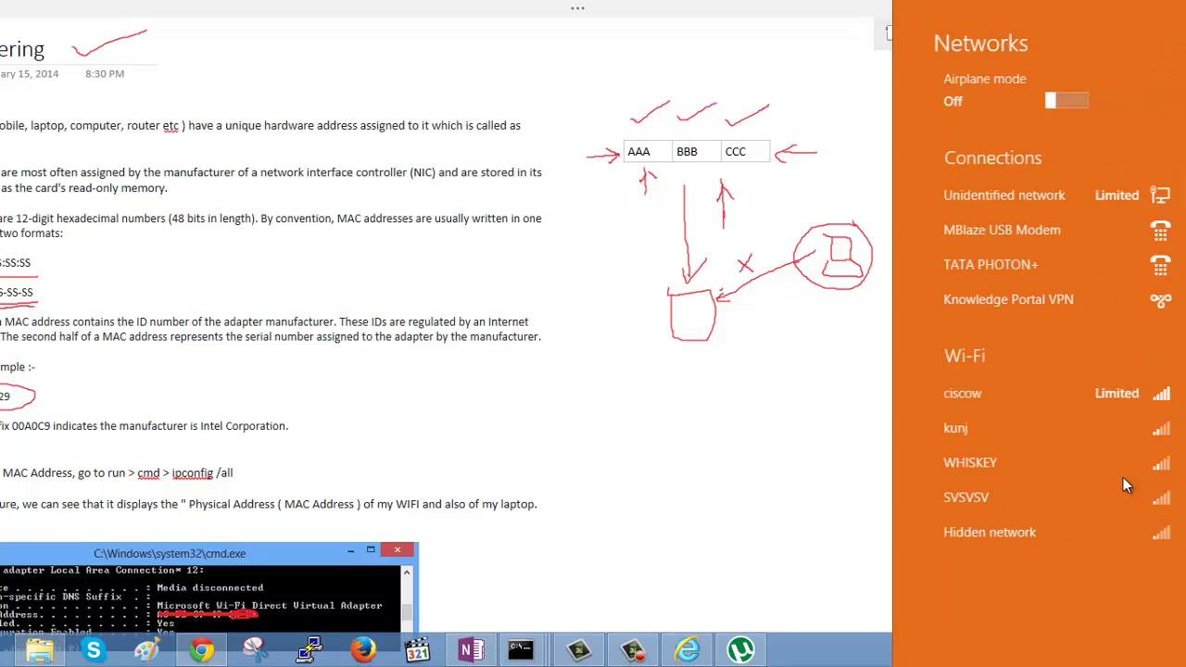
pyautogui.click(687, 653)
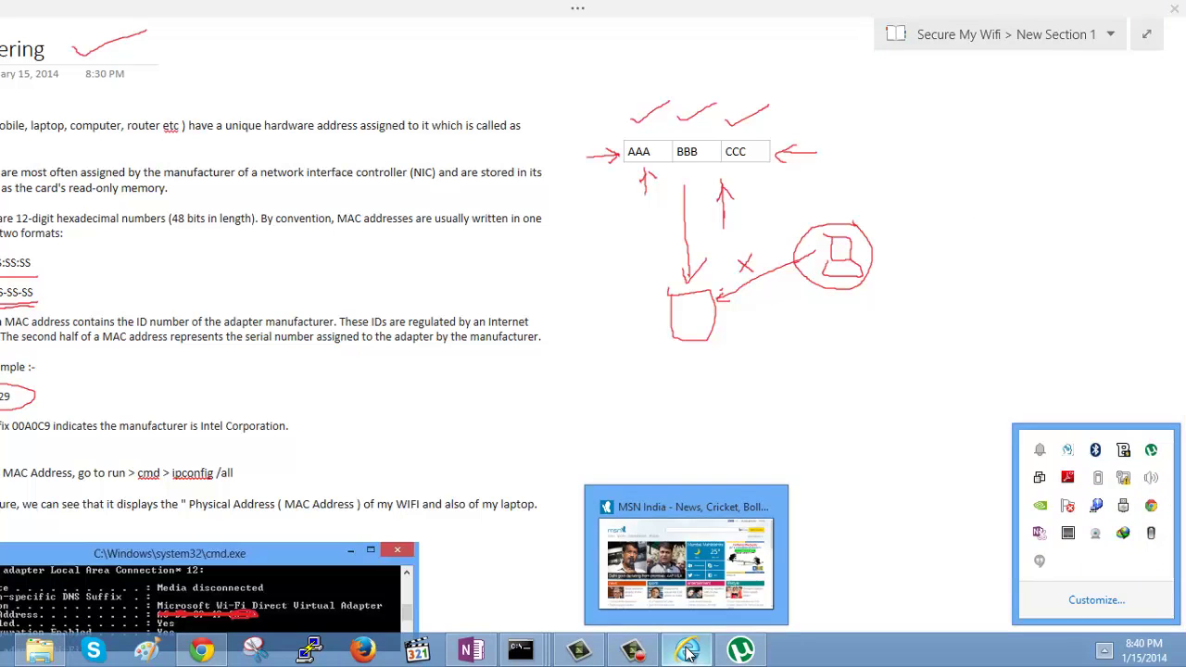
pyautogui.click(688, 654)
pyautogui.click(249, 28)
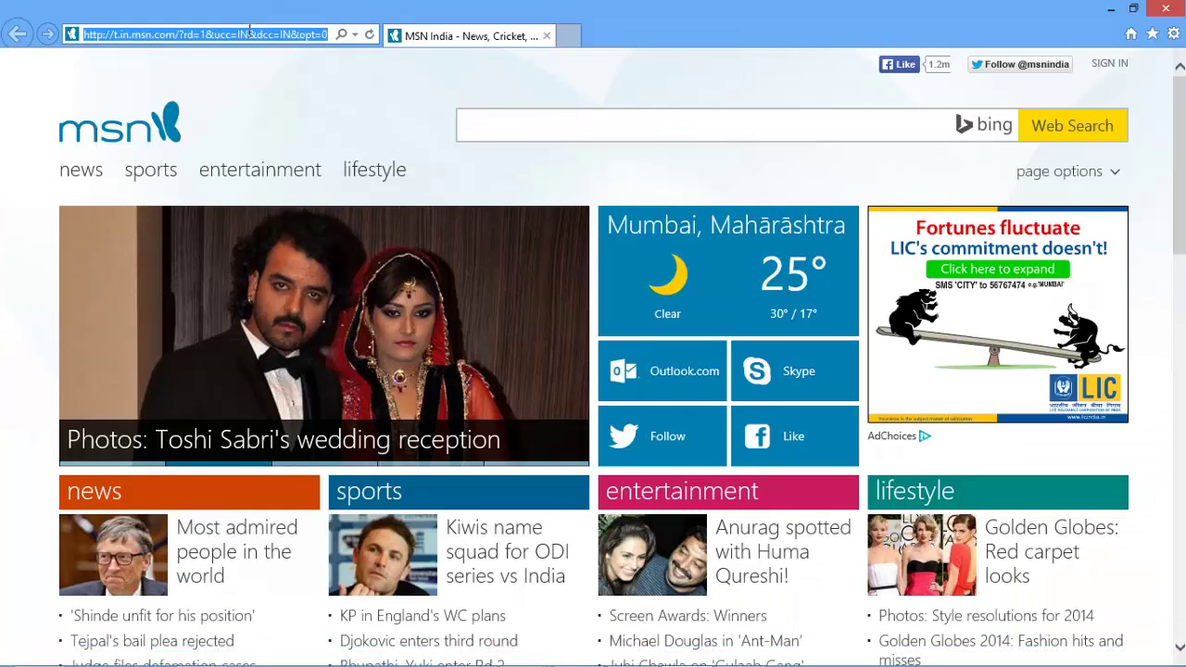
pyautogui.write('192')
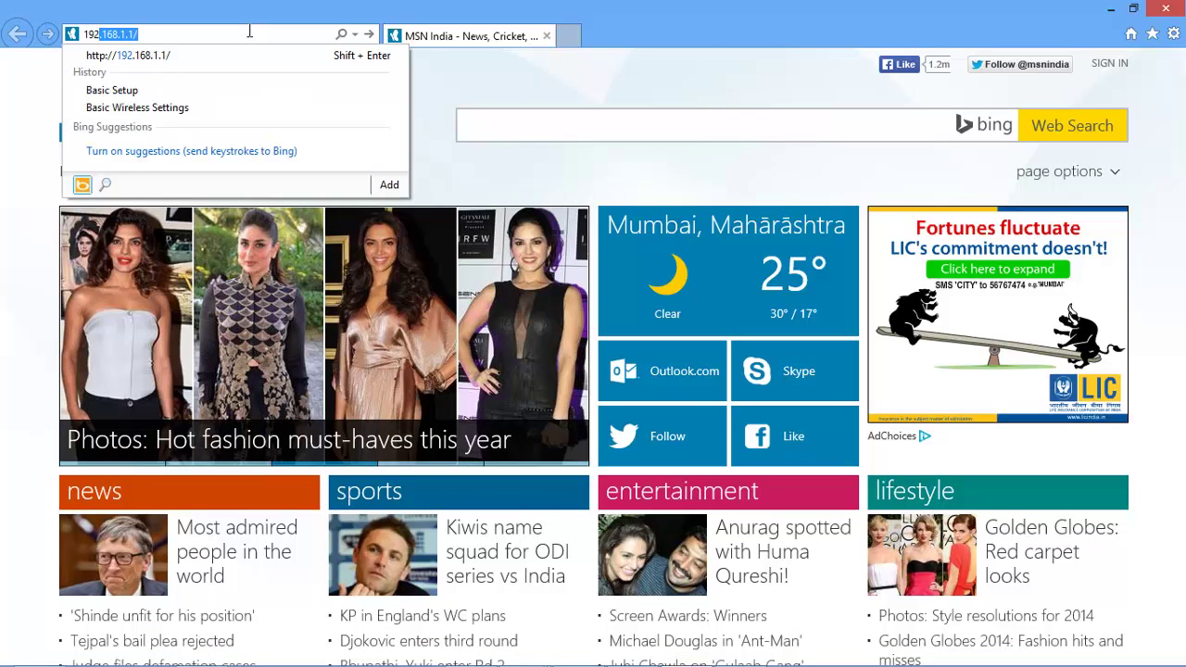
pyautogui.press('Return')
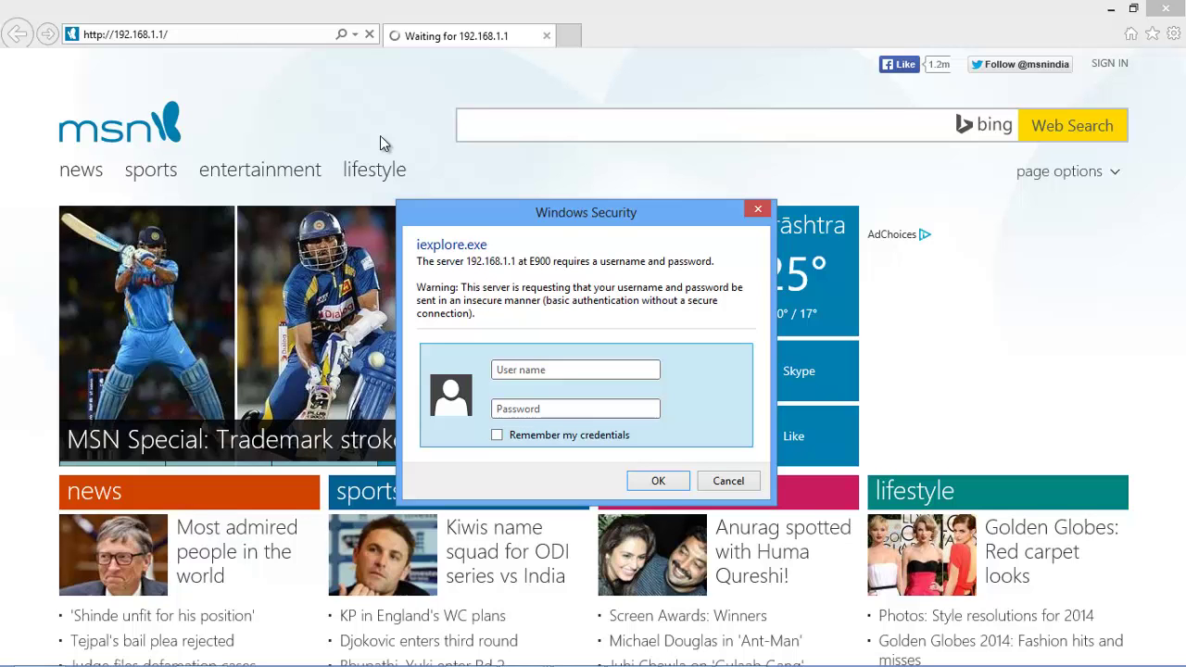
# - Sign in to the Linksys E900 with the router username and password to reach Basic Setup
pyautogui.write('admin')
pyautogui.press('Tab')
pyautogui.hotkey('ctrl', 'v')
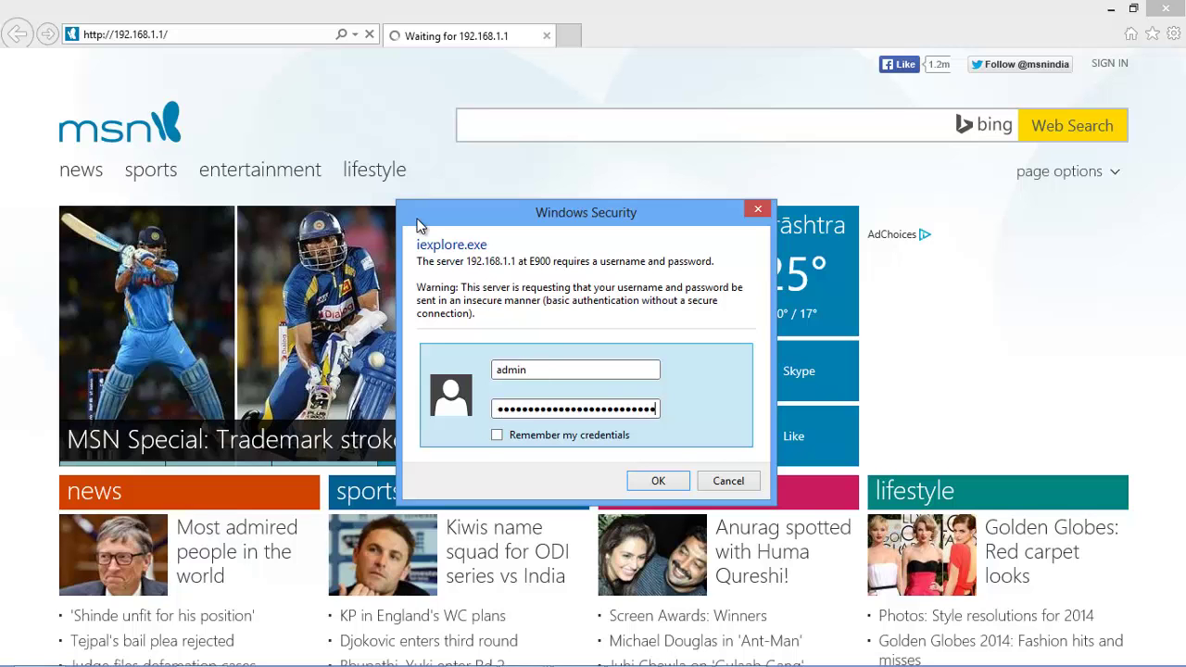
pyautogui.hotkey('ctrl', 'a')
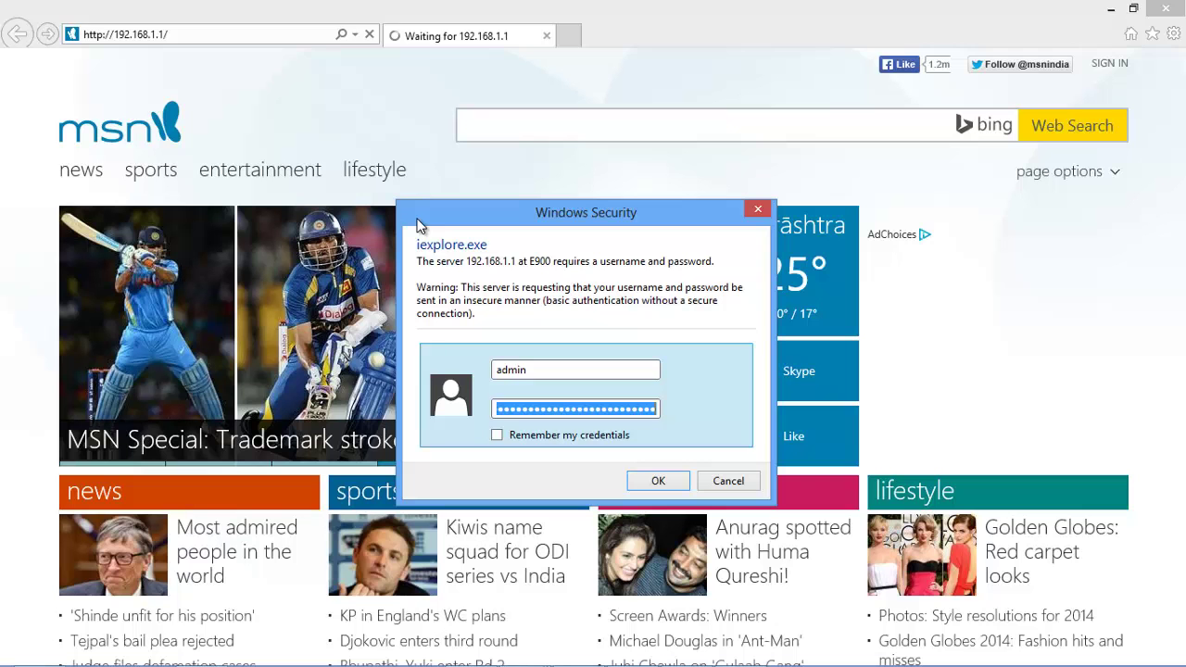
pyautogui.hotkey('ctrl', 'v')
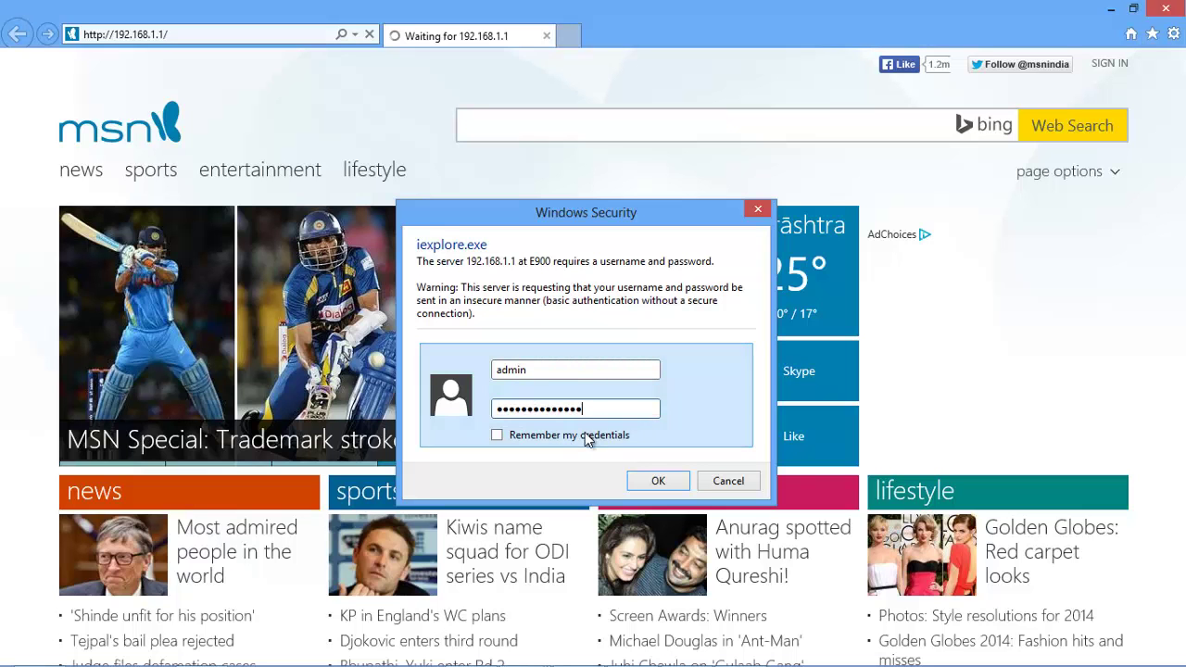
pyautogui.click(648, 480)
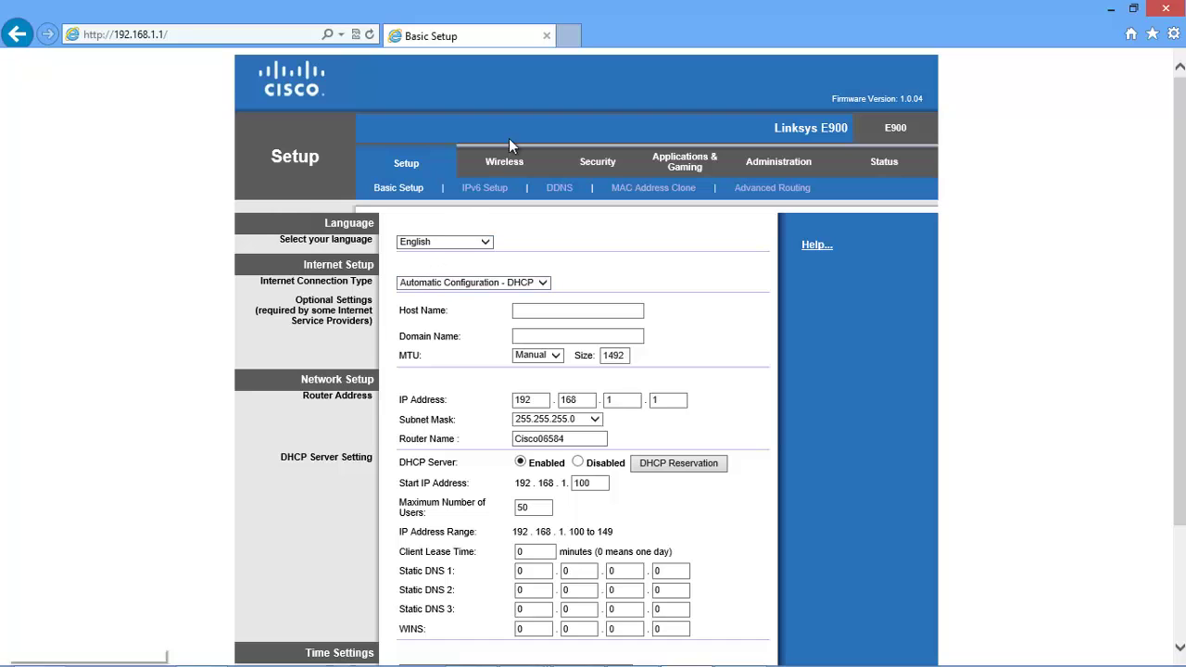
# - Open the router's Wireless settings, point out SSID Broadcast, then go to the Wireless MAC Filter page
pyautogui.click(501, 167)
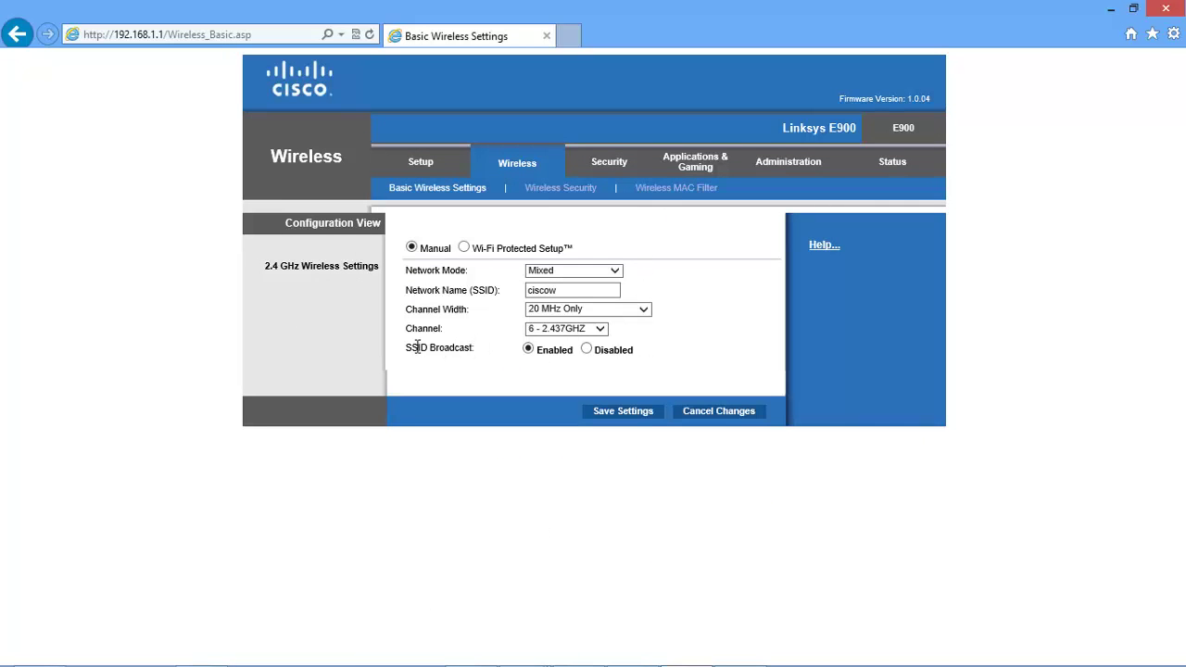
pyautogui.moveTo(420, 347); pyautogui.dragTo(486, 353)
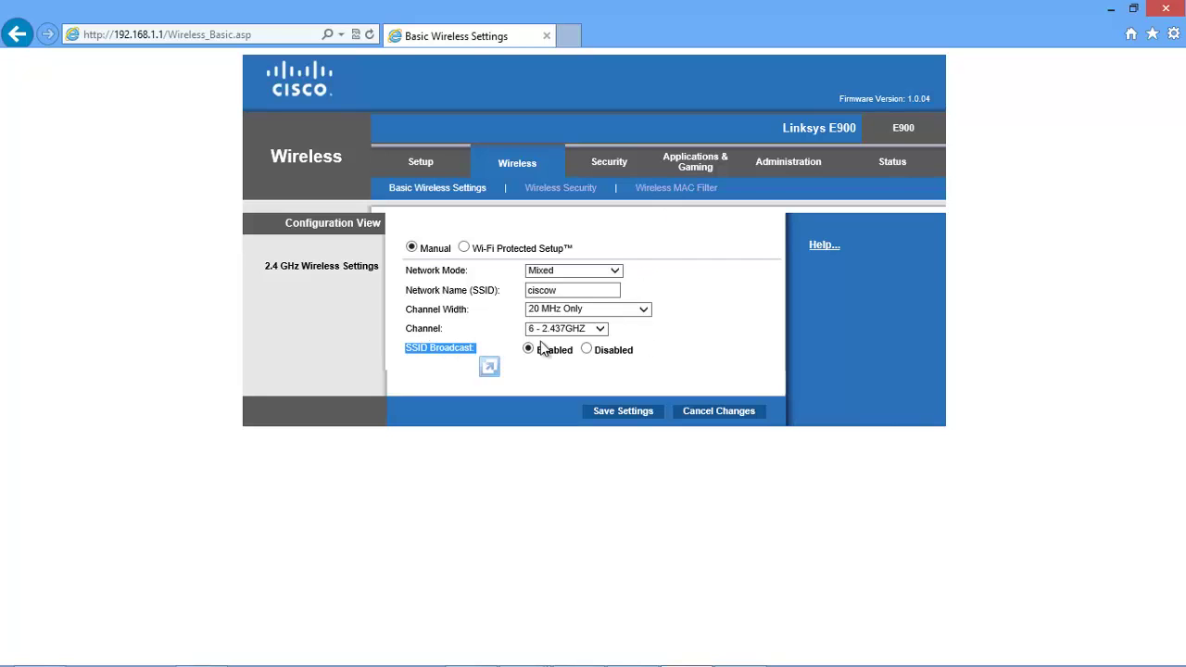
pyautogui.click(713, 294)
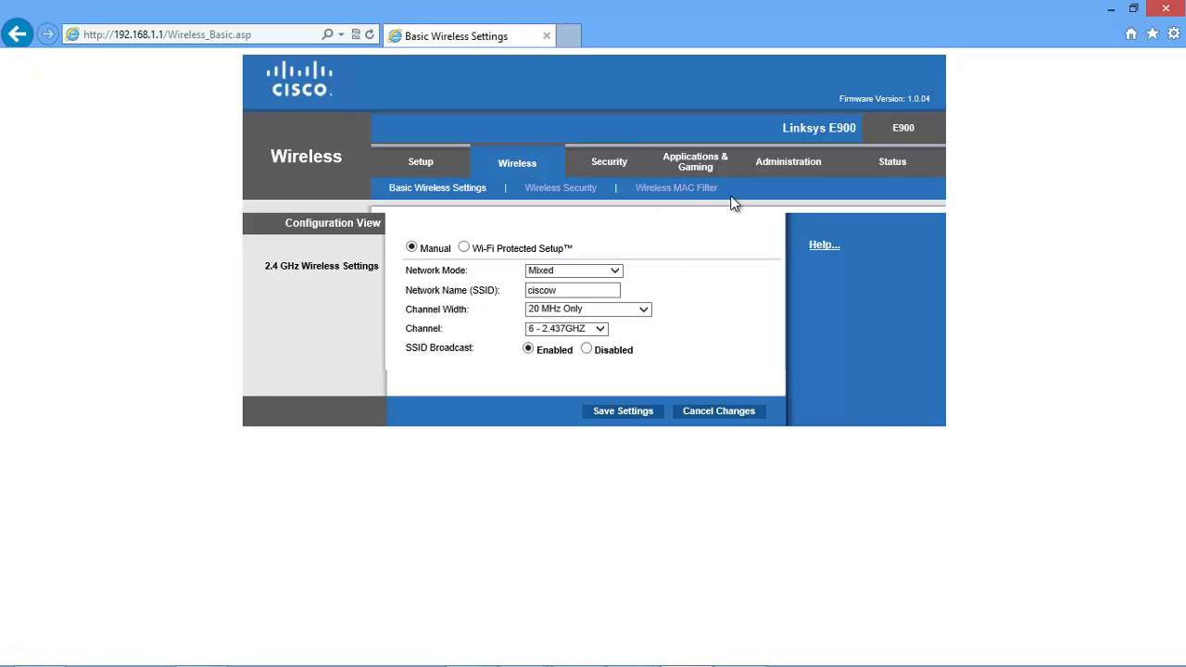
pyautogui.click(688, 190)
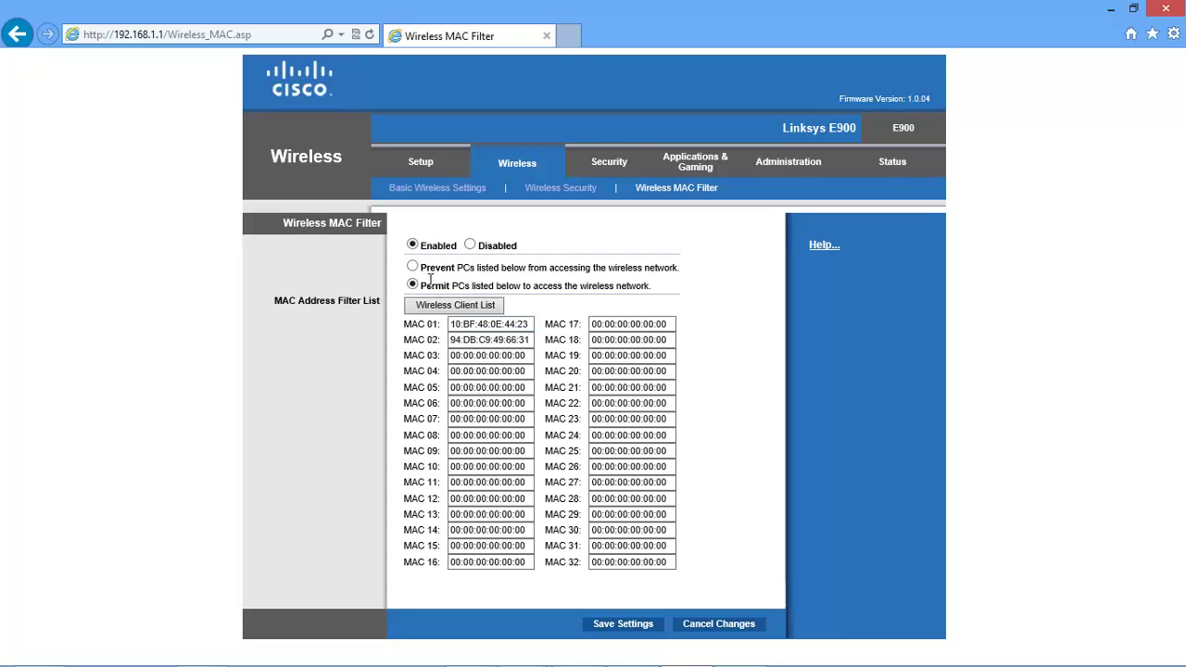
pyautogui.tripleClick(456, 284)
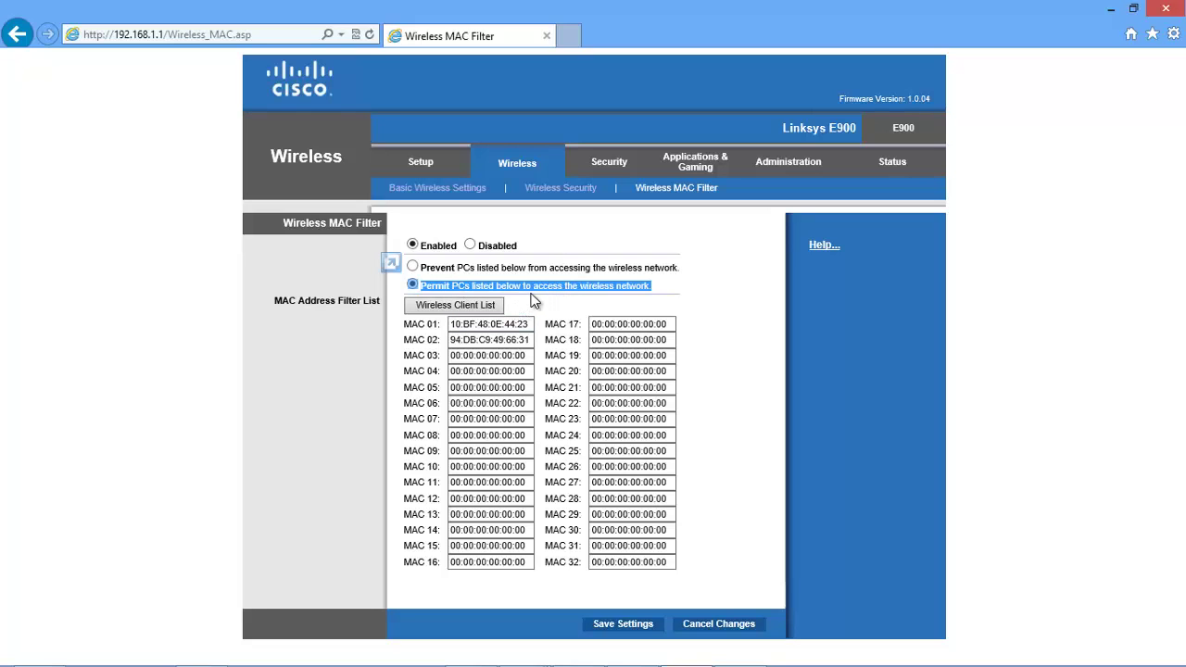
pyautogui.click(498, 326)
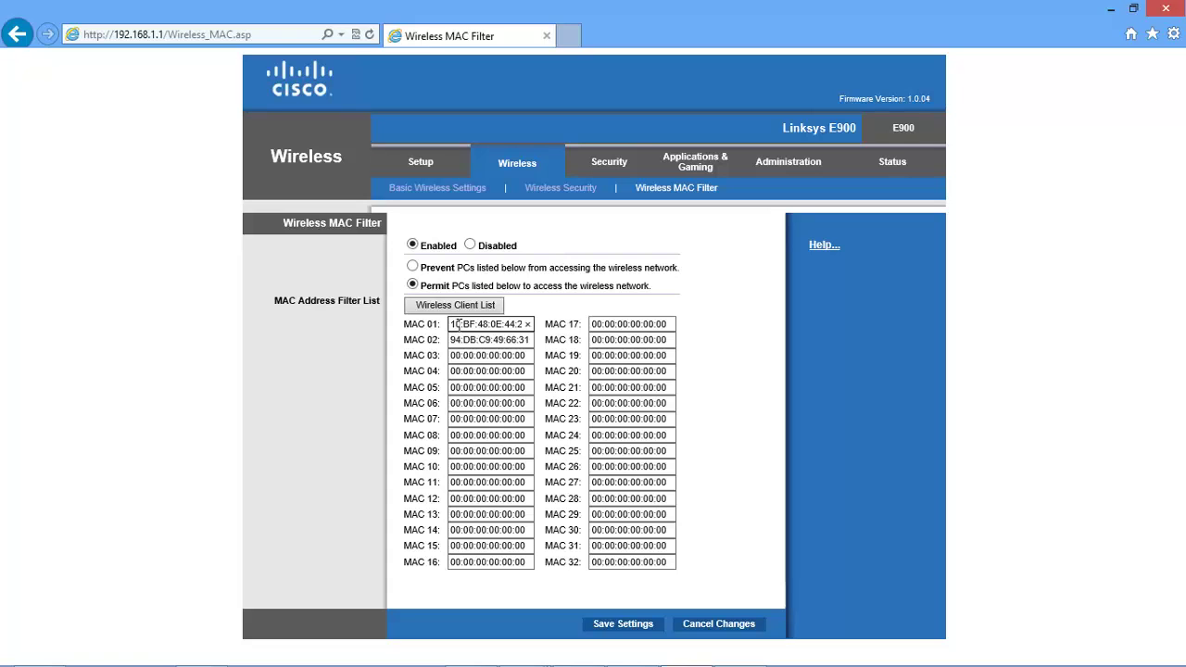
pyautogui.moveTo(456, 323); pyautogui.dragTo(508, 330)
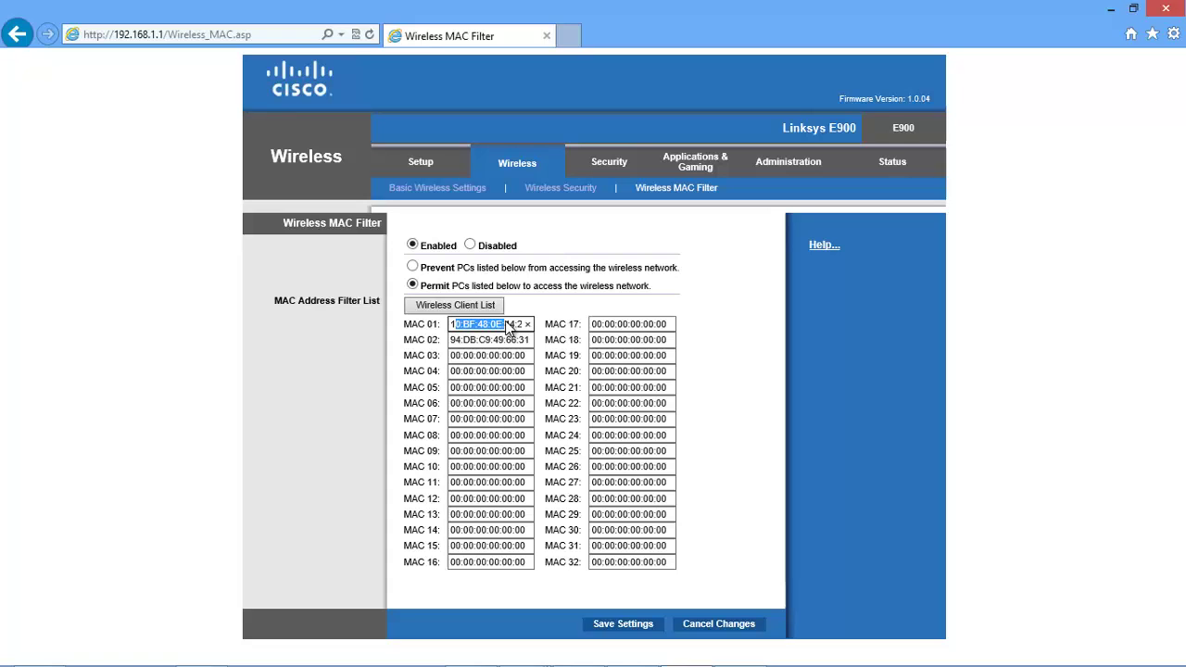
pyautogui.click(476, 340)
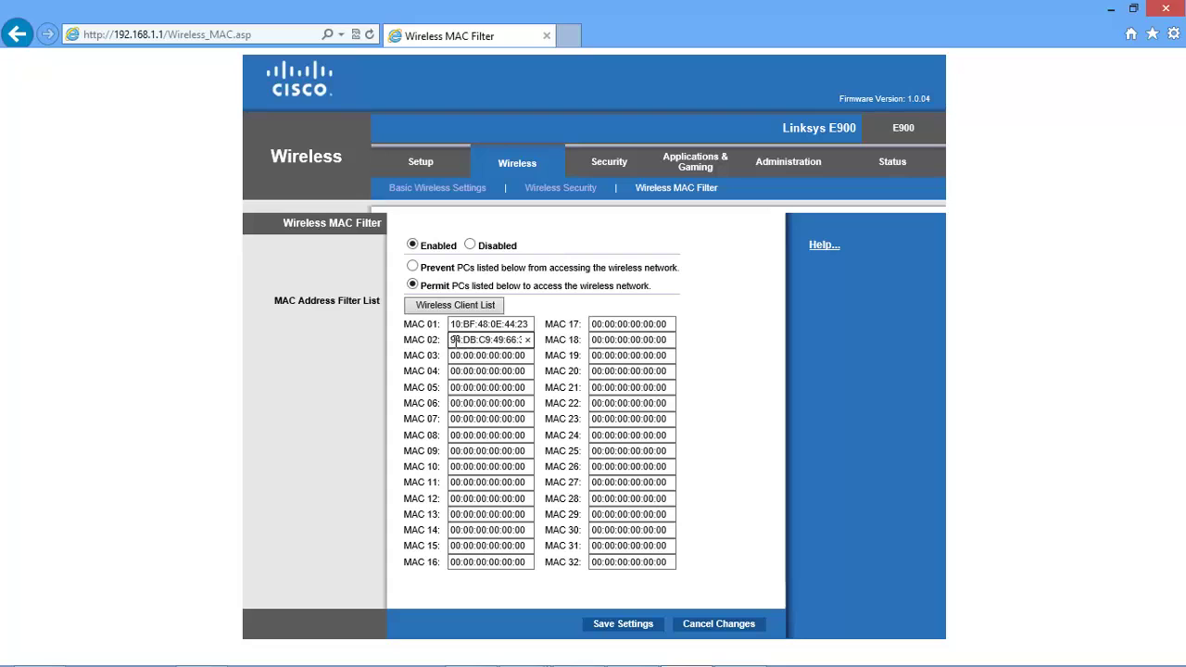
pyautogui.moveTo(452, 339); pyautogui.dragTo(496, 340)
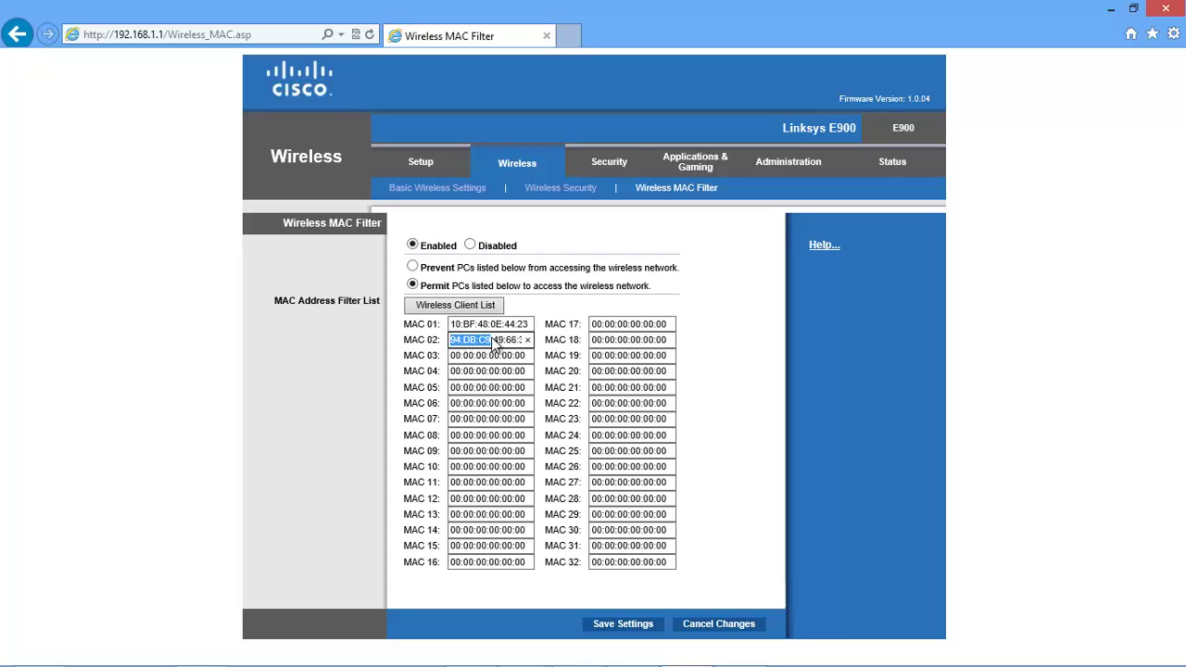
pyautogui.click(558, 271)
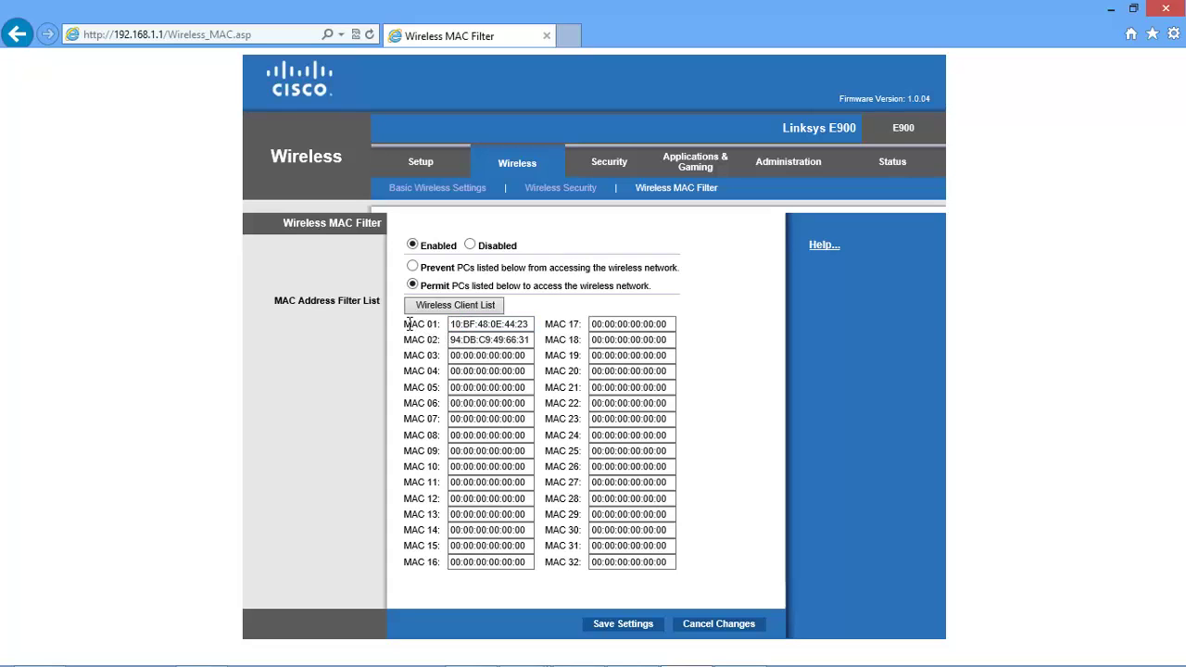
pyautogui.moveTo(408, 324); pyautogui.dragTo(547, 345)
pyautogui.click(545, 340)
# - Switch to the Secure My Wifi notes in OneNote and scroll to the Belkin screenshot
pyautogui.moveTo(589, 656)
pyautogui.click(471, 651)
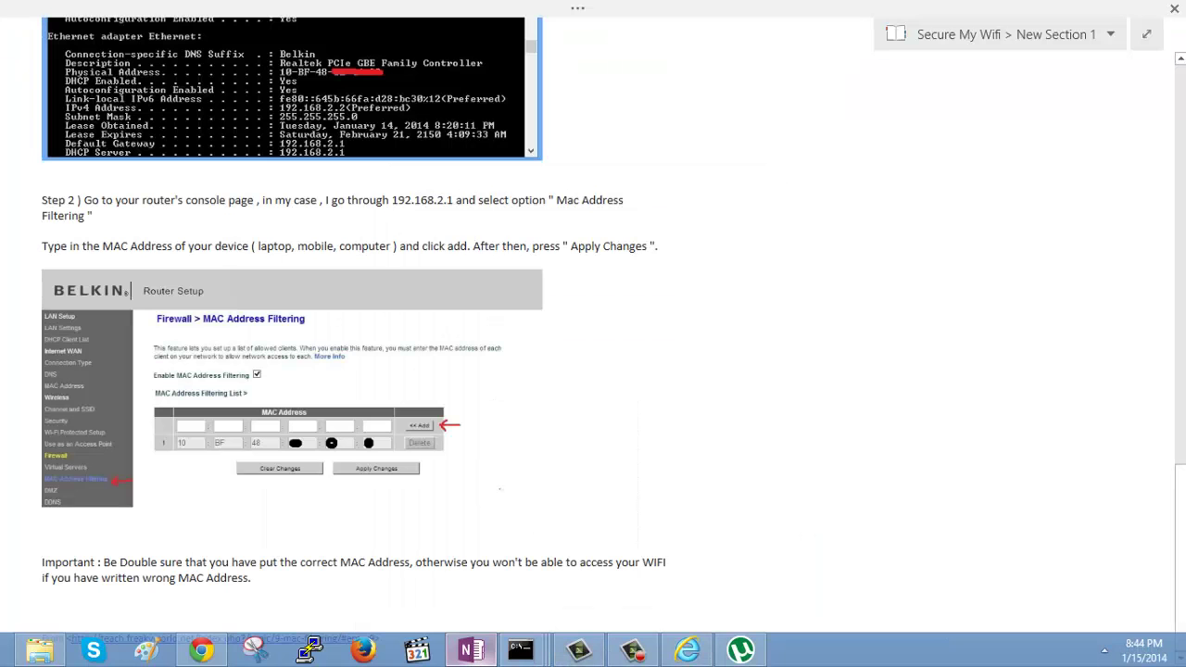
pyautogui.scroll(3, 594, 333)
pyautogui.scroll(6, 593, 334)
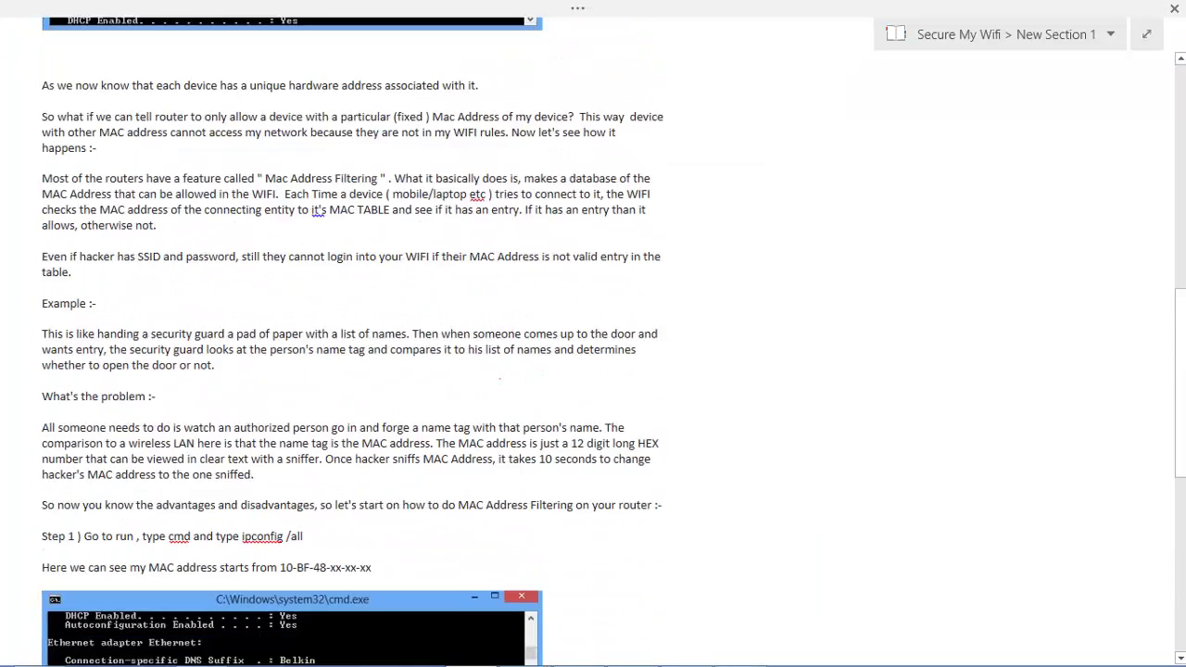
pyautogui.scroll(-8, 593, 333)
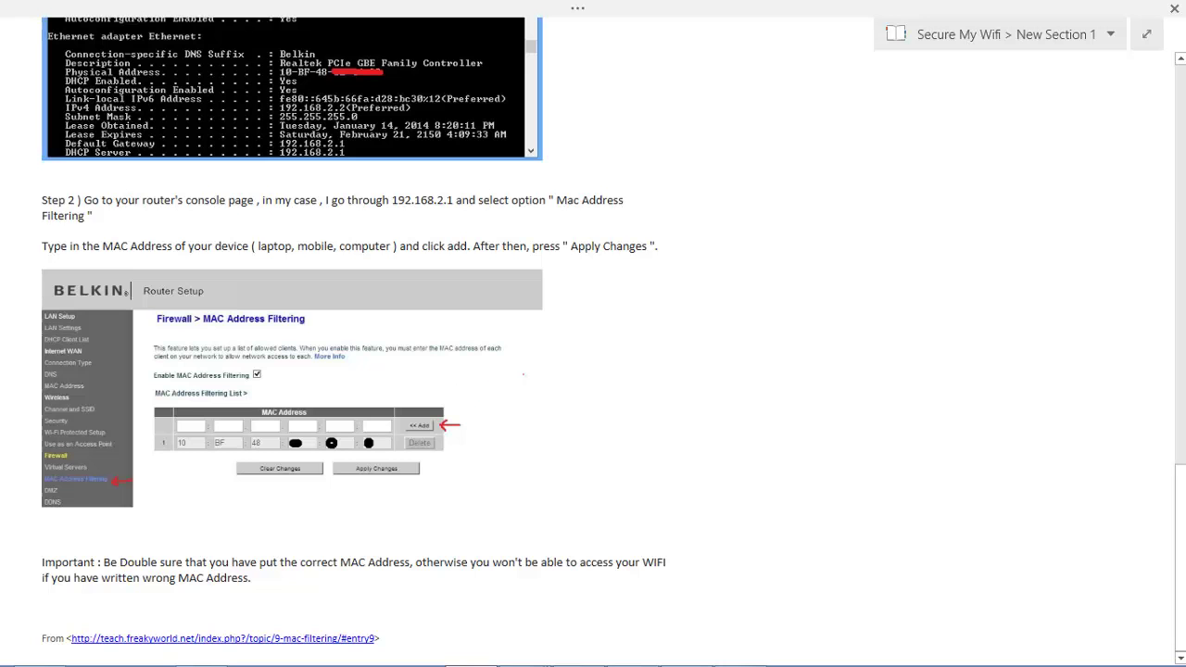
pyautogui.scroll(1, 593, 334)
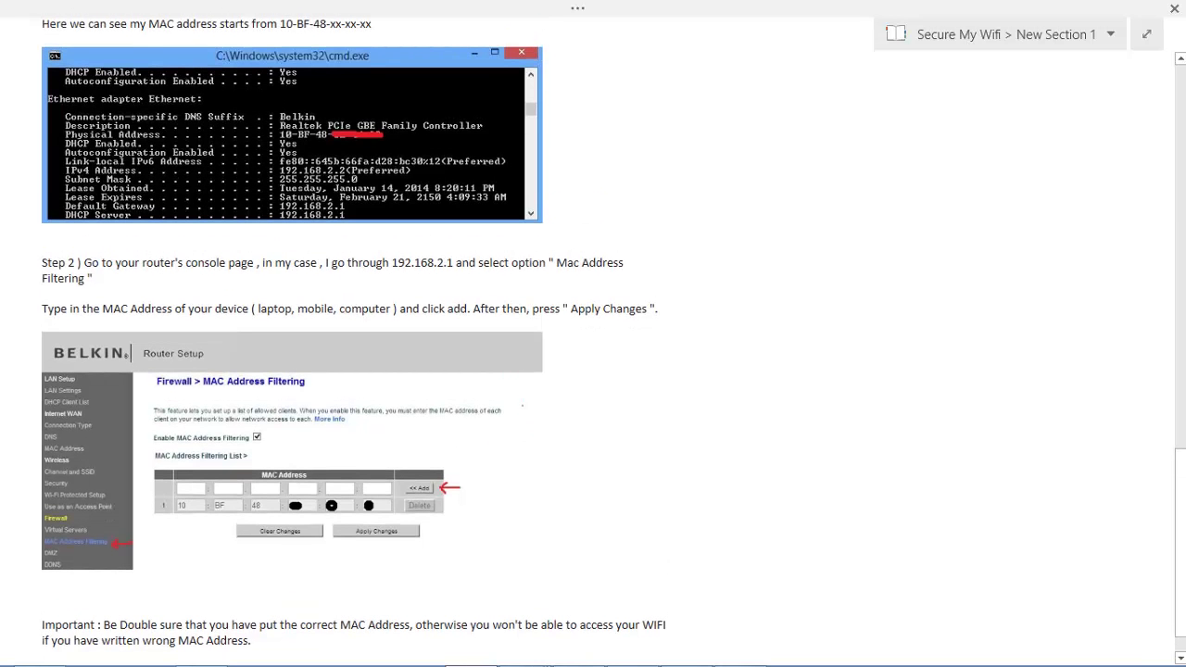
# - Draw red check marks beside the Belkin screenshot and underline Enable MAC Address Filtering
pyautogui.moveTo(515, 529); pyautogui.dragTo(537, 513)
pyautogui.moveTo(569, 442); pyautogui.dragTo(690, 414)
pyautogui.moveTo(172, 449); pyautogui.dragTo(258, 451)
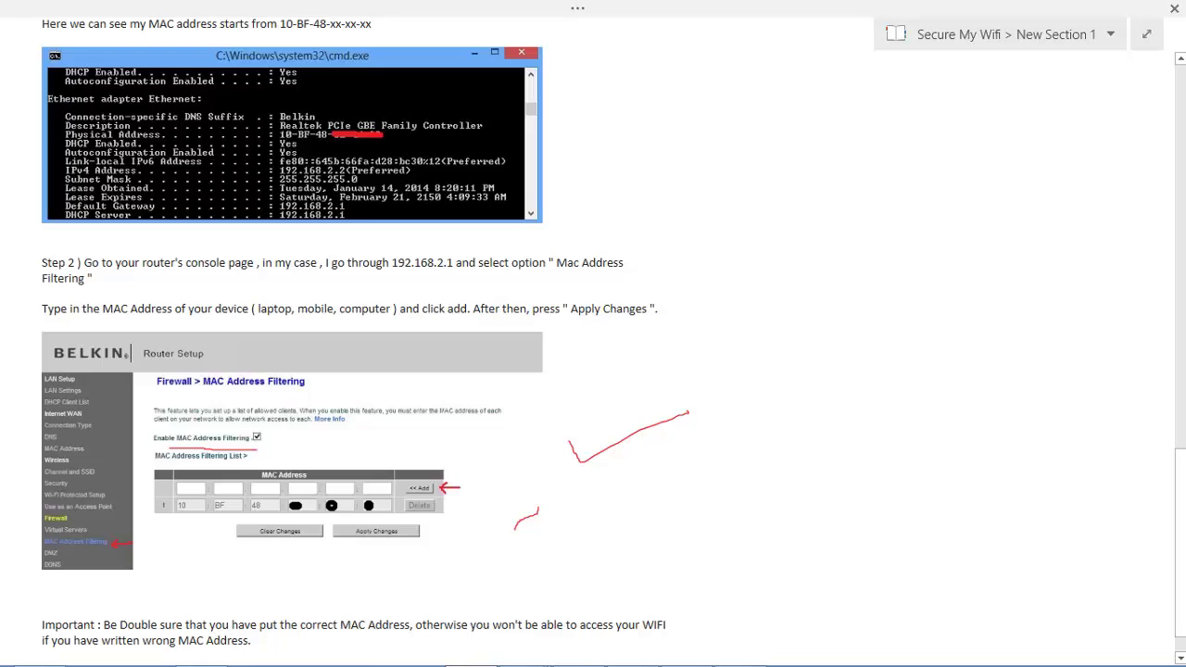
pyautogui.scroll(3, 593, 343)
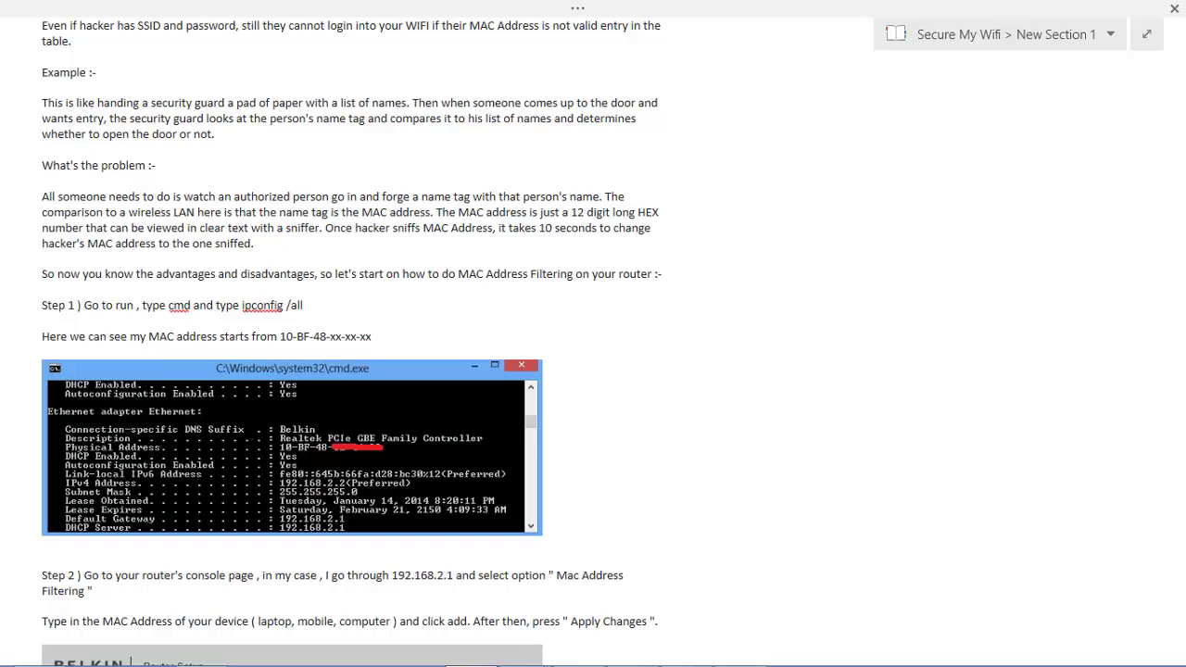
pyautogui.scroll(10, 593, 341)
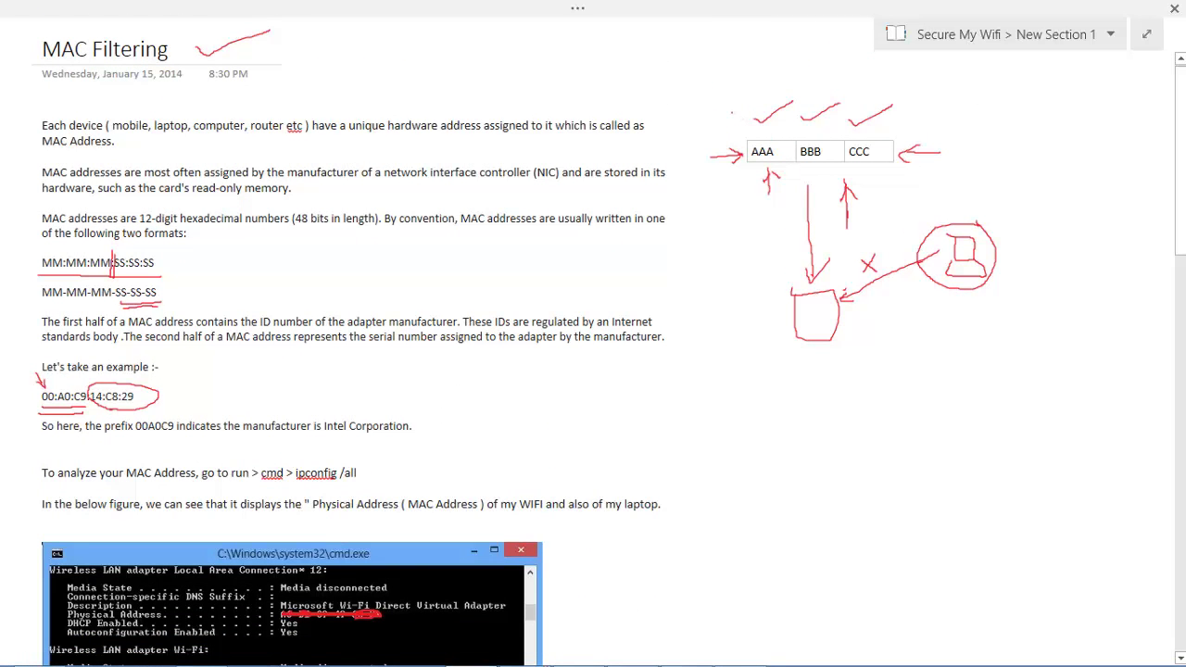
# - Draw a red arrow down to the AAA cell and circle AAA in the diagram
pyautogui.moveTo(732, 112); pyautogui.dragTo(747, 142)
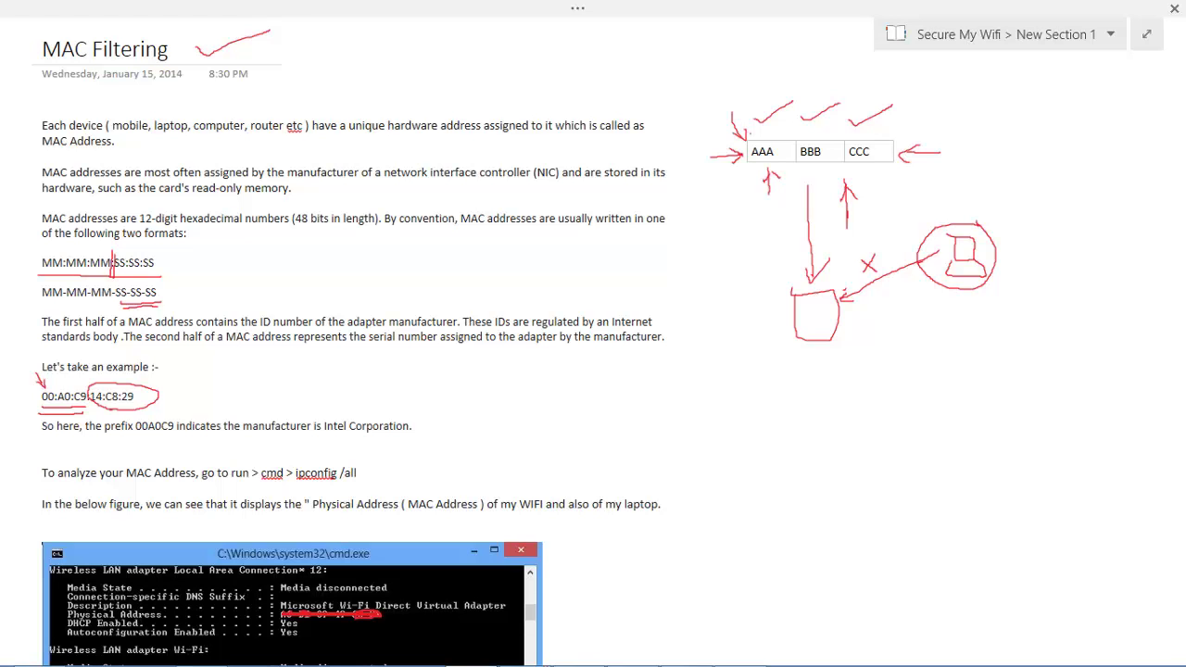
pyautogui.moveTo(753, 137)
pyautogui.mouseDown()
pyautogui.moveTo(747, 154)
pyautogui.moveTo(781, 159)
pyautogui.moveTo(771, 140)
pyautogui.mouseUp()
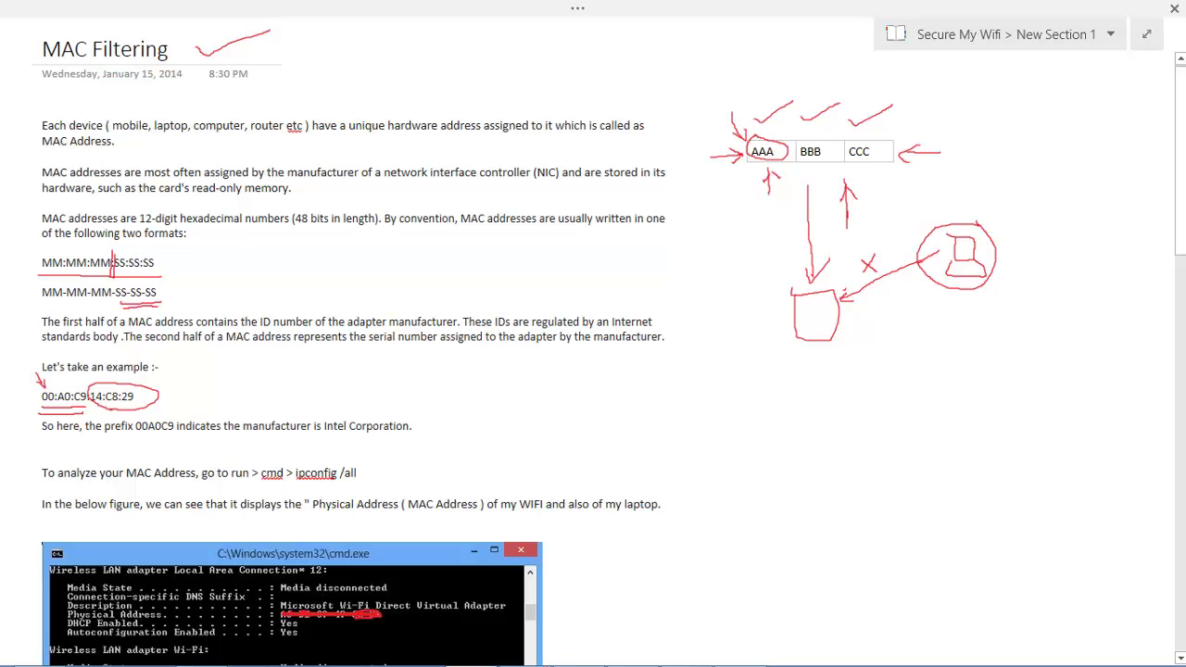